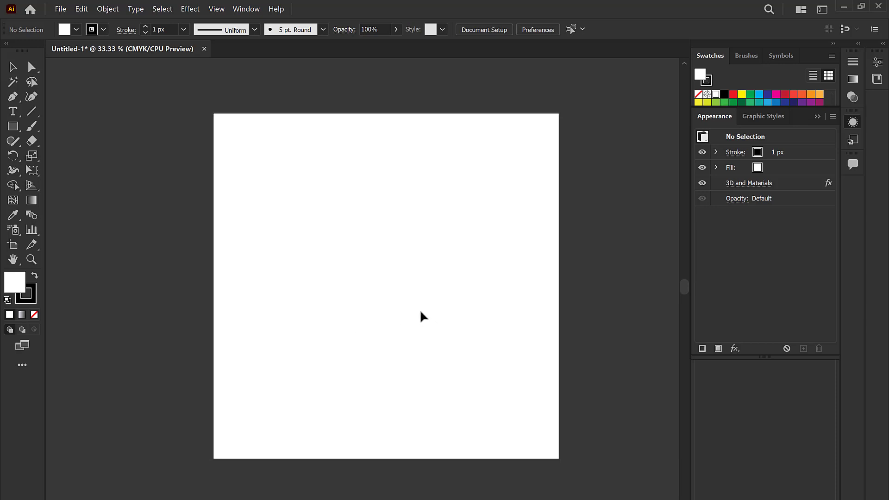
click(191, 9)
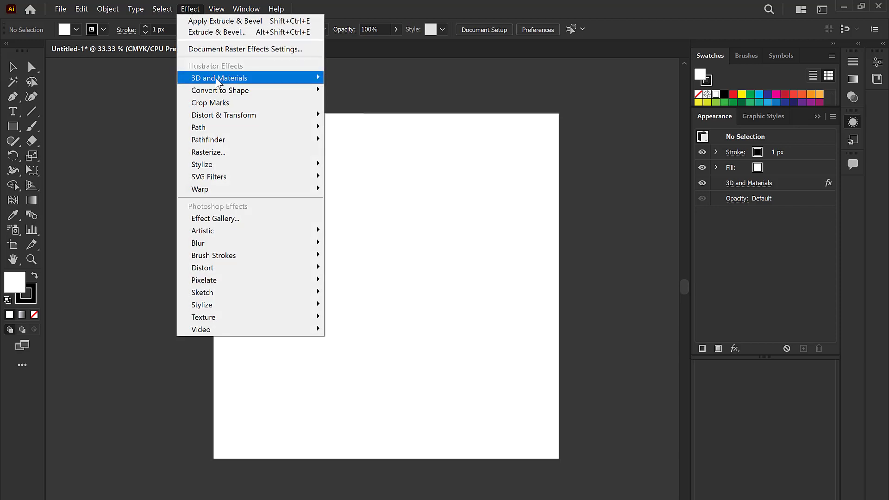
mouse_move(218, 79)
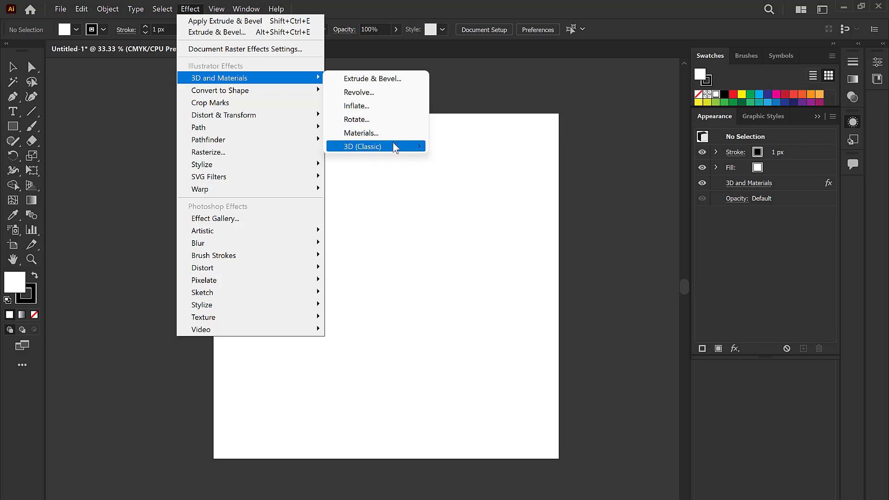
mouse_move(402, 147)
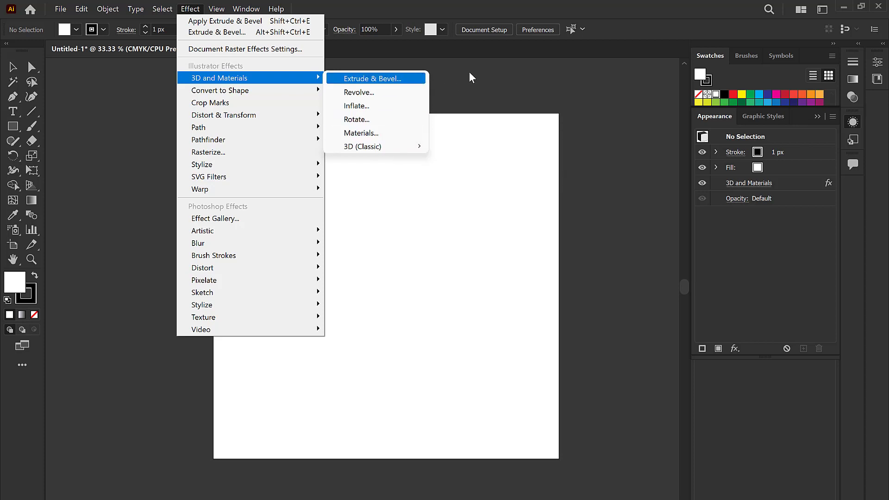
click(495, 86)
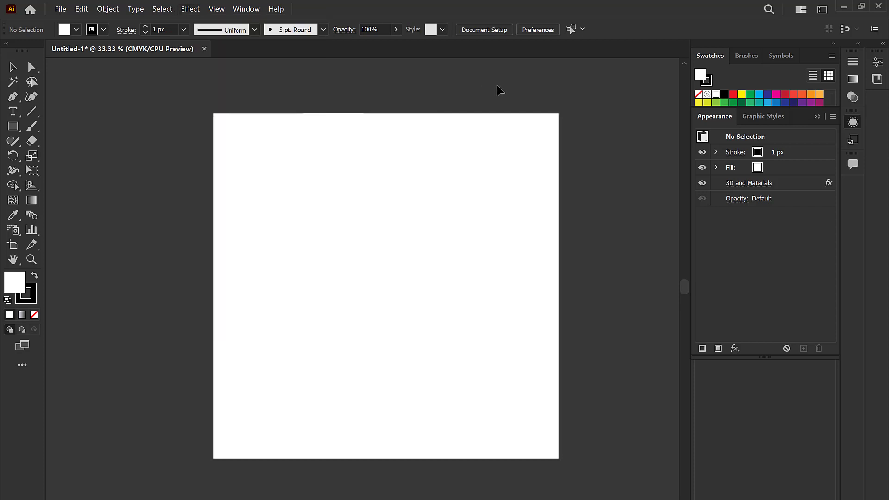
Draw a large circle on the left half of the artboard with the Ellipse tool
drag(437, 109, 303, 101)
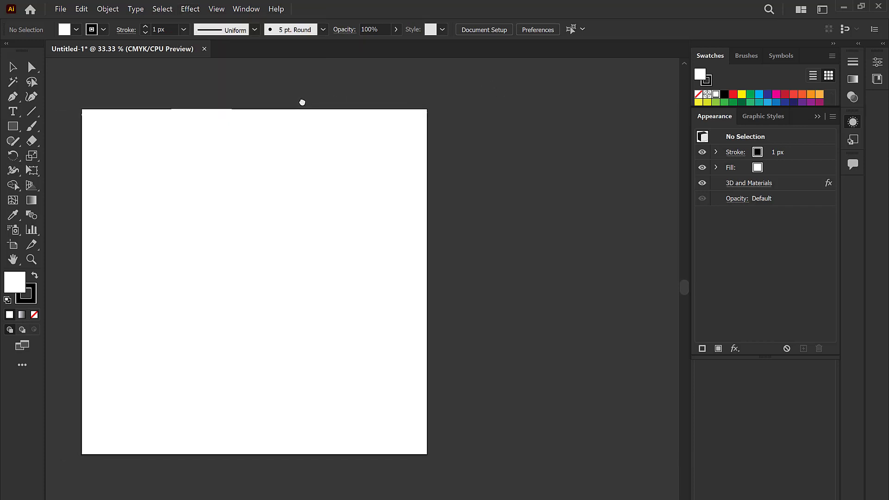
drag(13, 126, 81, 156)
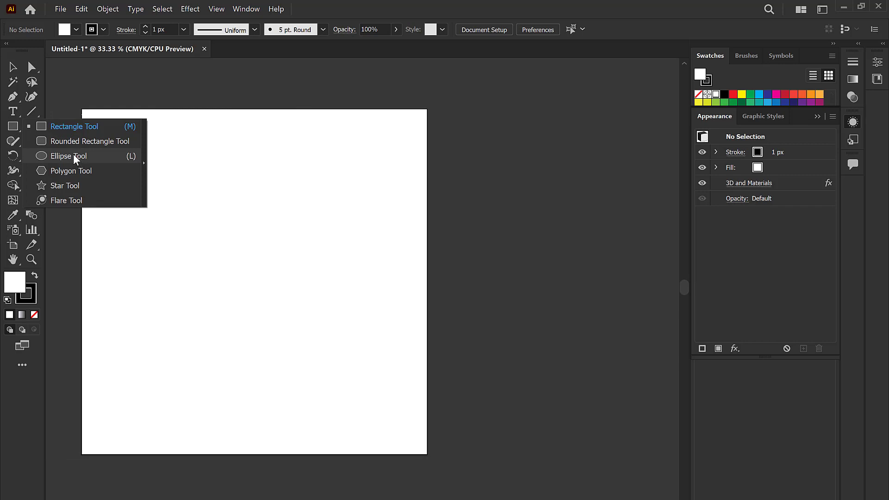
drag(73, 154, 73, 154)
drag(123, 196, 238, 341)
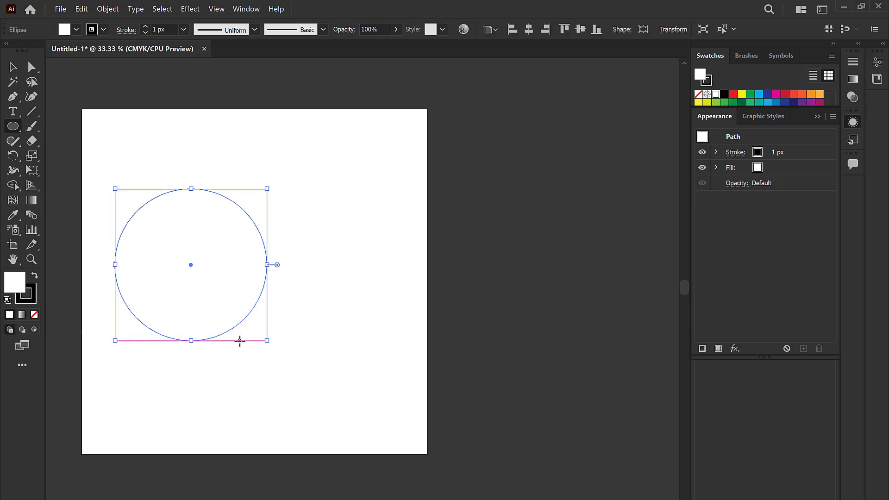
Fill the circle with yellow and remove its stroke
click(741, 96)
click(29, 302)
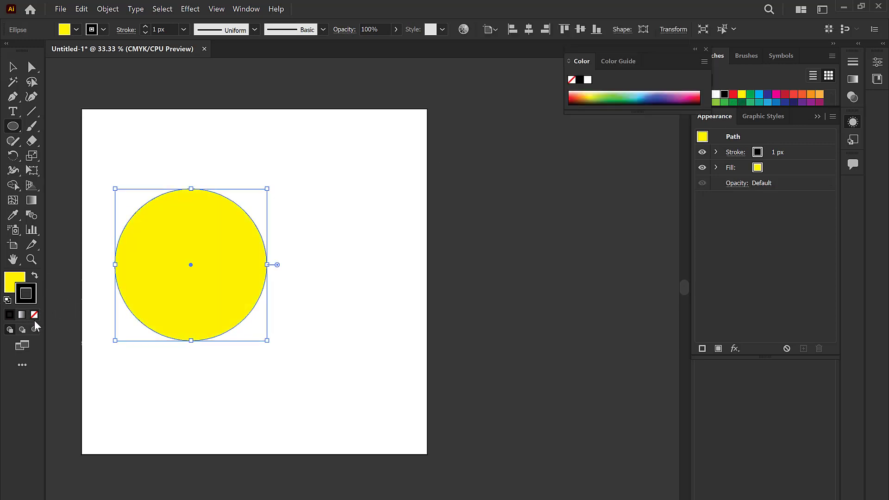
click(34, 315)
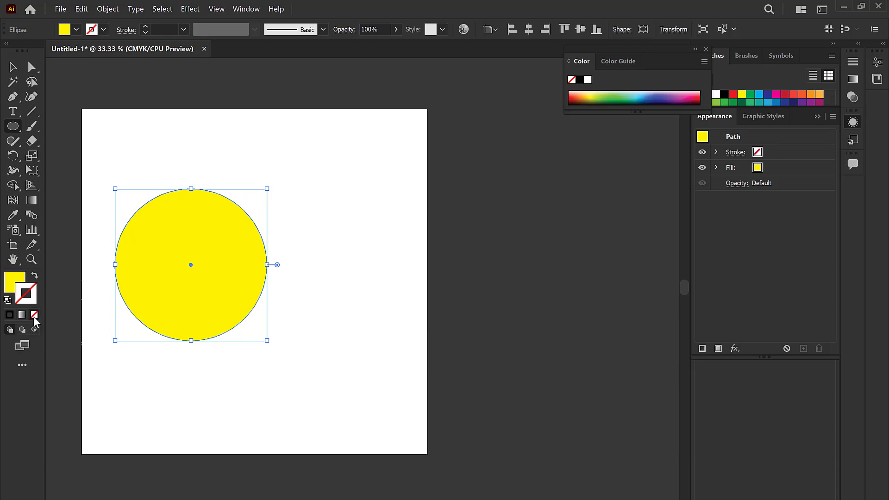
key(x)
key(v)
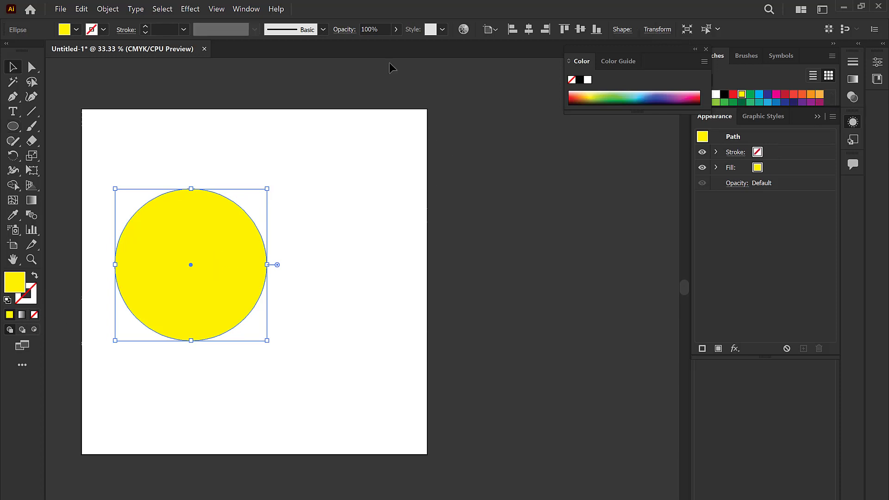
Apply the Extrude & Bevel 3D effect to the yellow circle, clearing the color controls out of the way
click(190, 8)
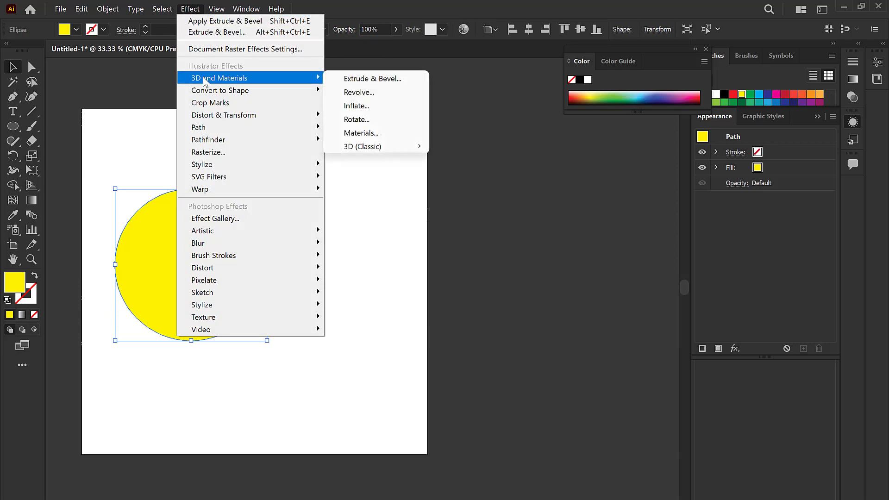
click(364, 84)
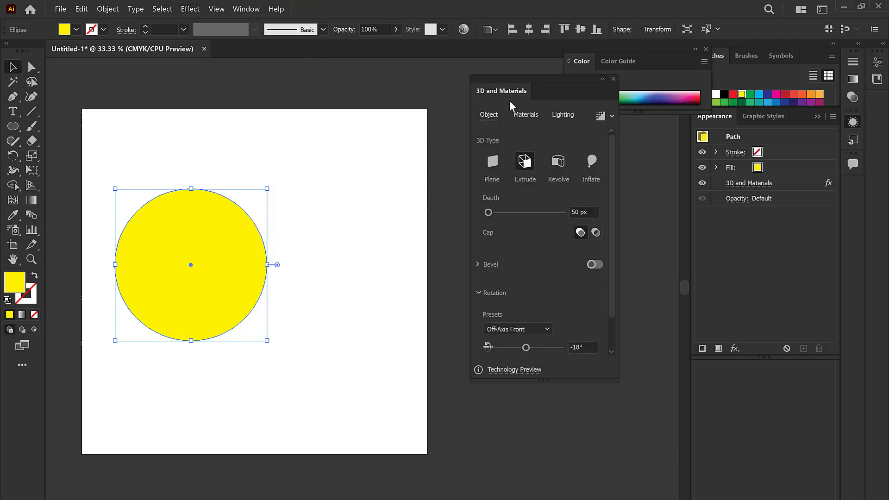
drag(554, 91, 530, 118)
click(705, 49)
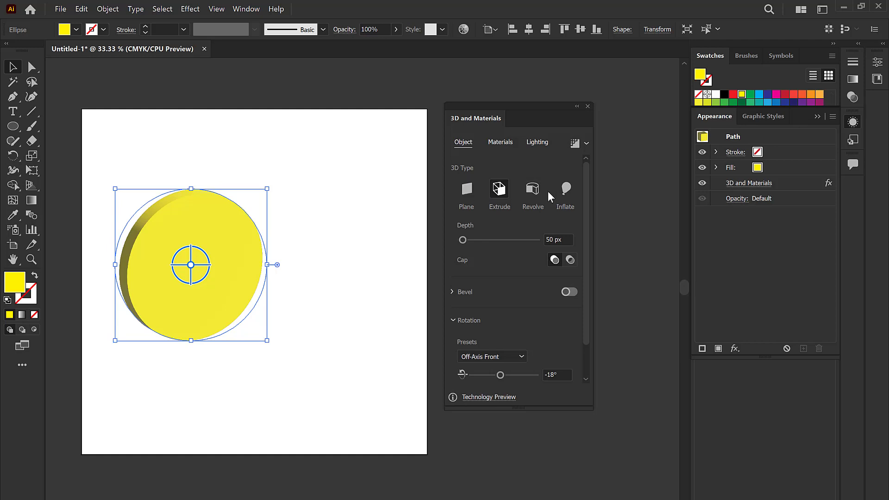
click(188, 9)
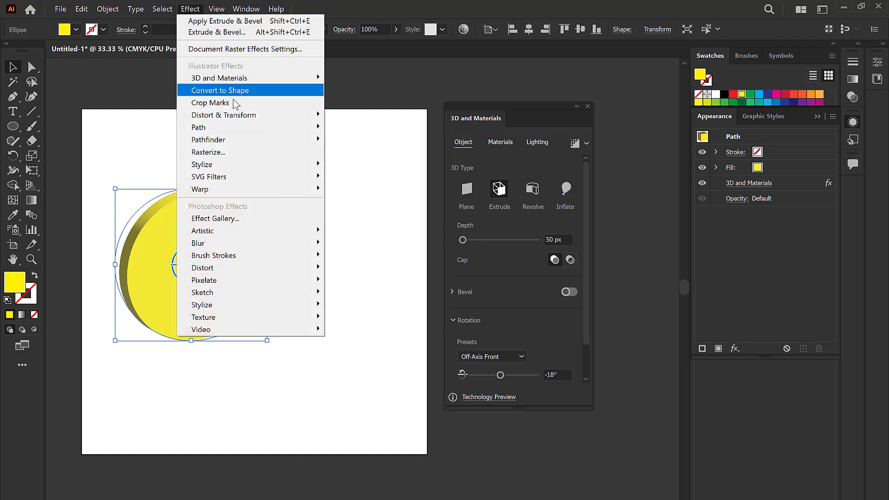
mouse_move(280, 75)
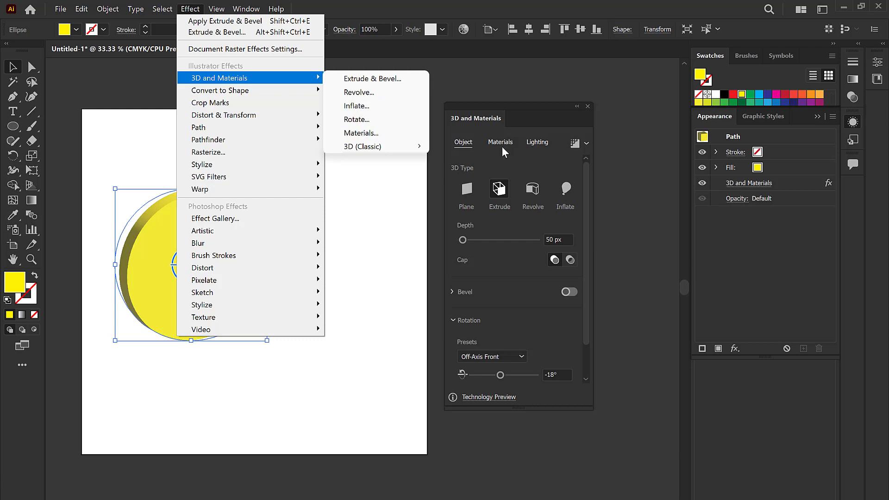
click(525, 118)
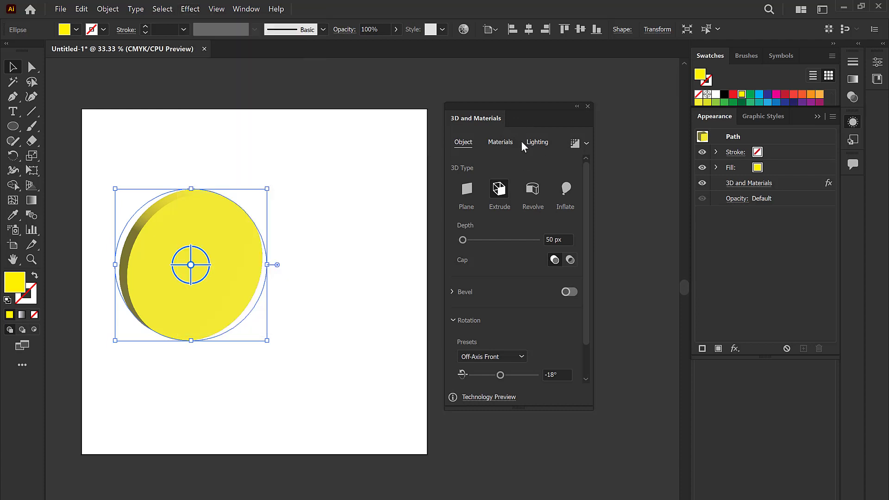
drag(521, 119, 518, 125)
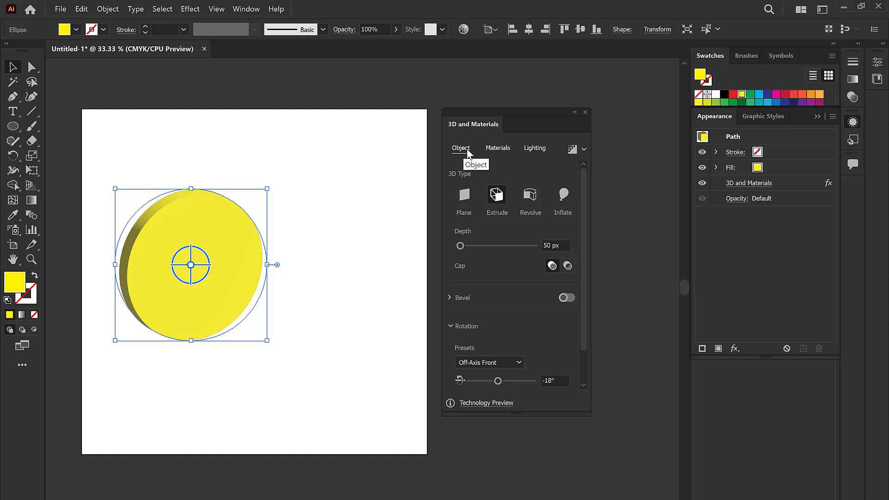
Try the Plane 3D type on the circle and return it to Extrude
click(464, 197)
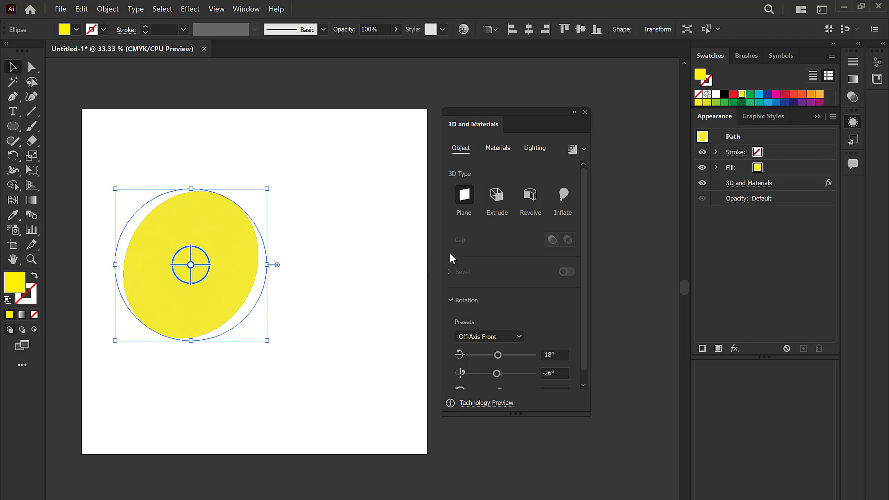
click(496, 200)
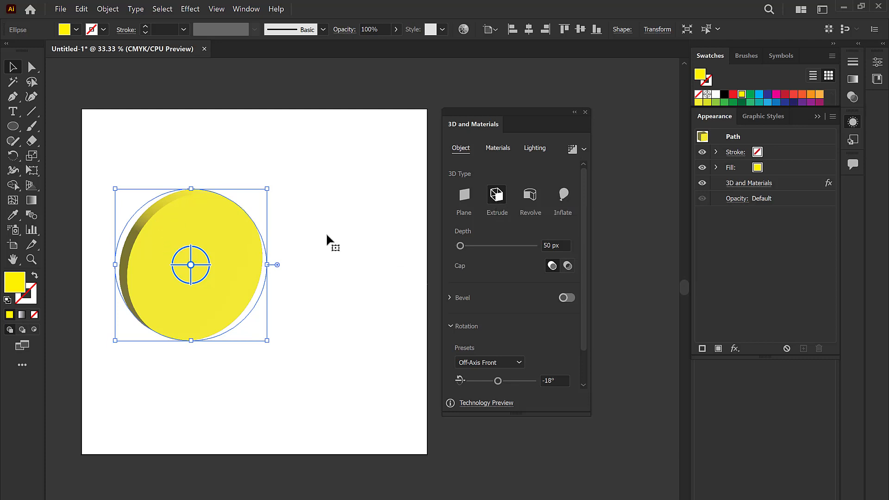
Set the extrusion depth to 197 px and compare the hollow cap with the solid one, keeping it solid
drag(462, 245, 468, 247)
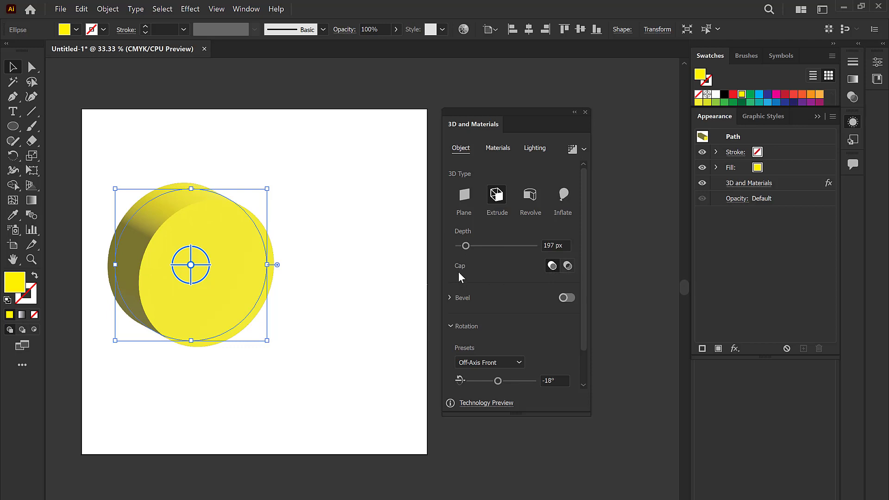
click(568, 266)
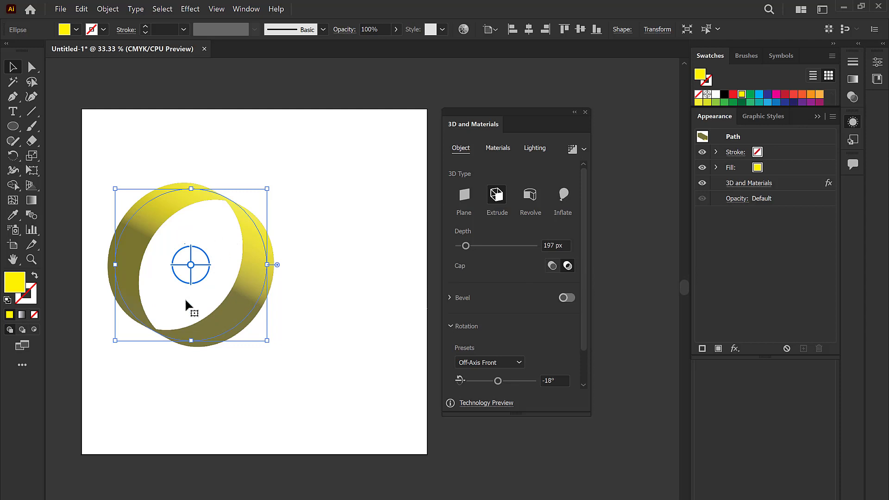
click(553, 265)
Turn on the bevel for the extruded circle and bring its settings into view
scroll(463, 273, down, 2)
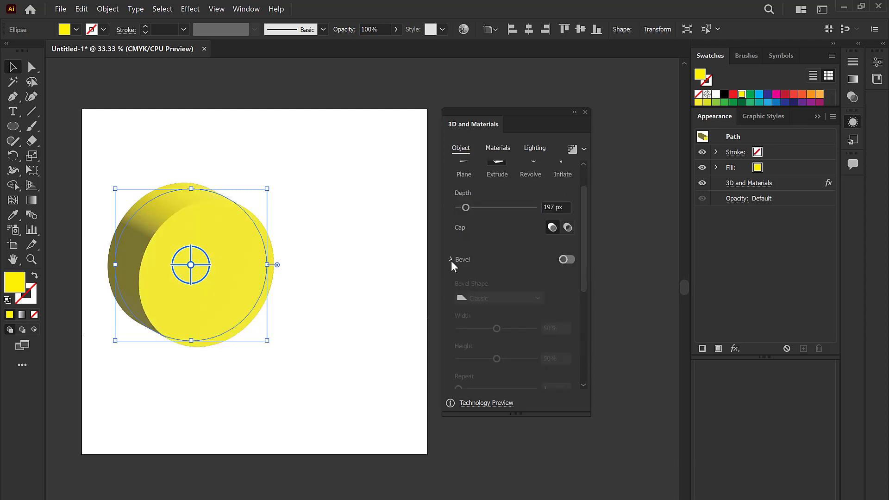
click(565, 260)
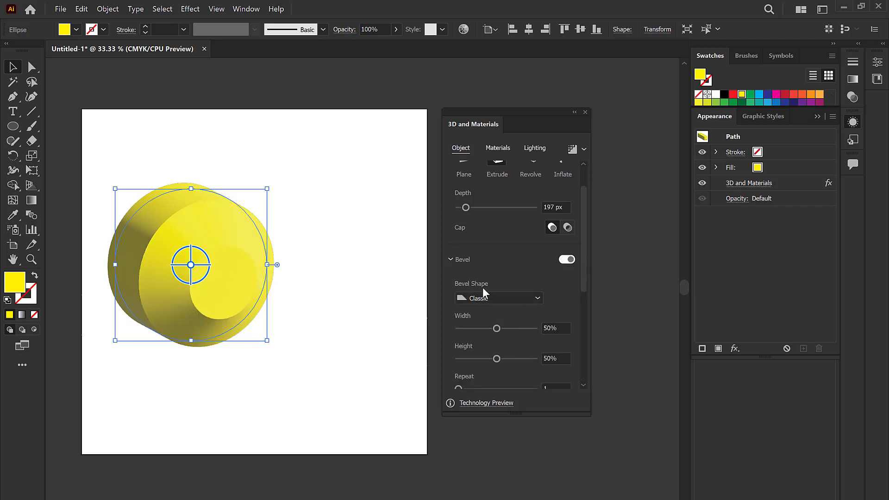
scroll(533, 277, down, 7)
scroll(510, 269, up, 4)
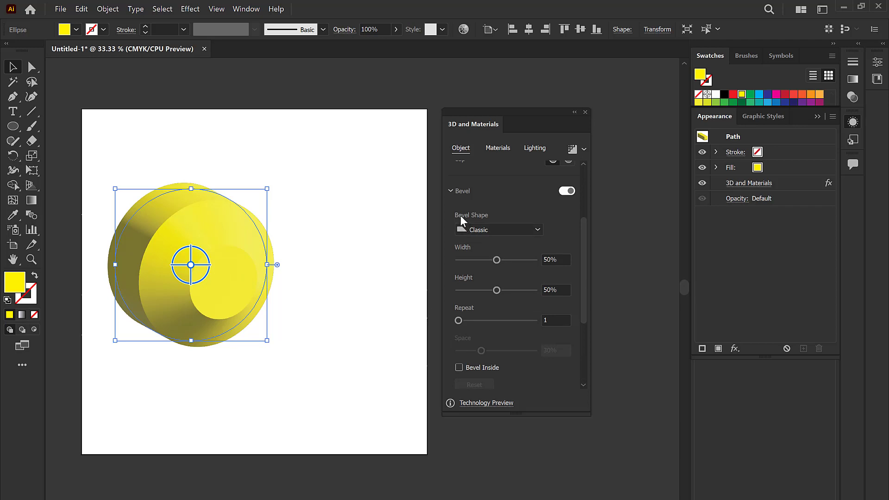
Try the Round, Convex, Step, Classic Outline, Round Outline and Square Outline bevel shapes on the extruded circle
click(502, 226)
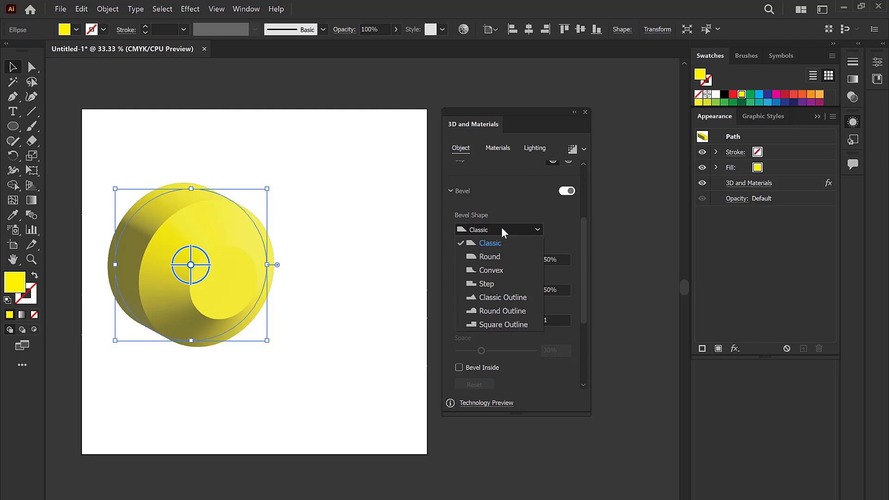
click(492, 257)
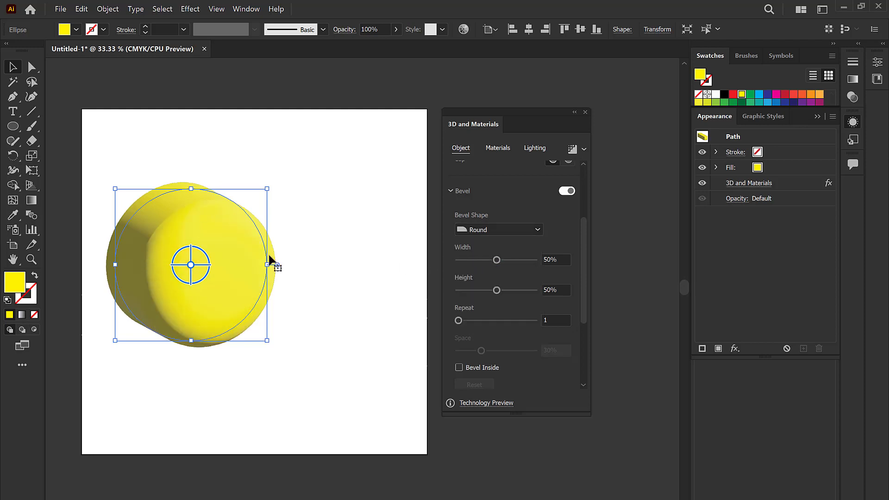
click(505, 232)
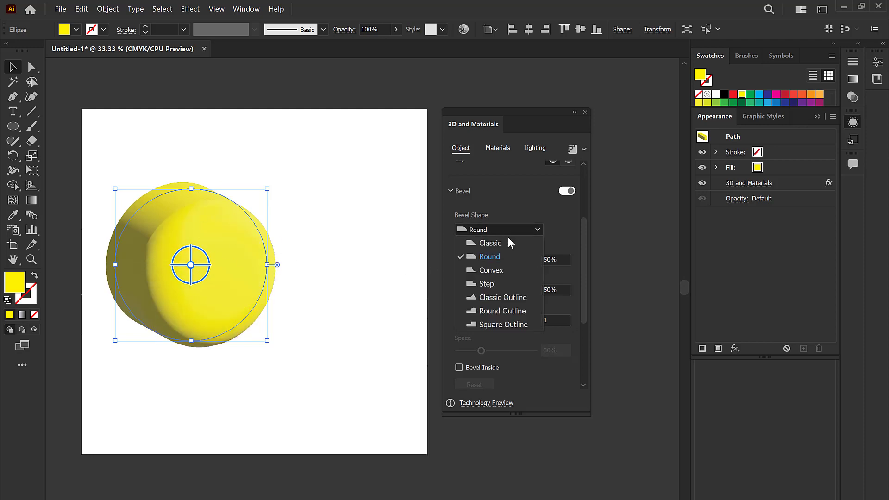
click(506, 271)
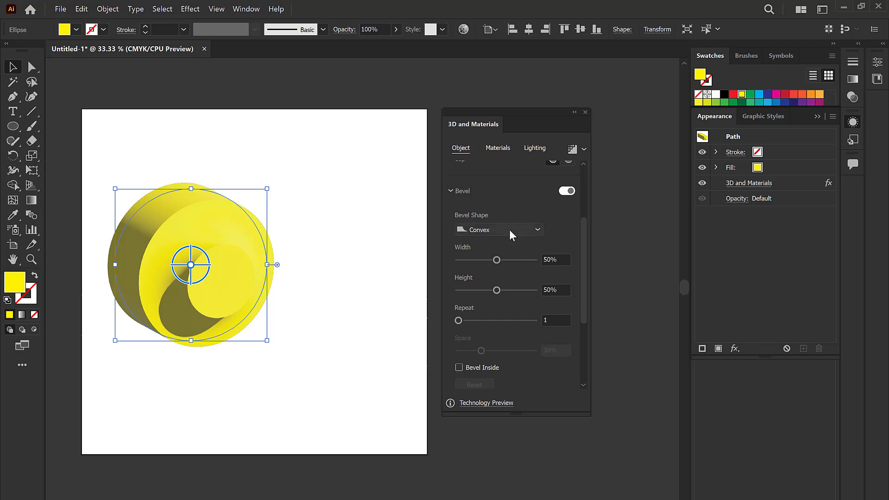
click(510, 230)
click(503, 284)
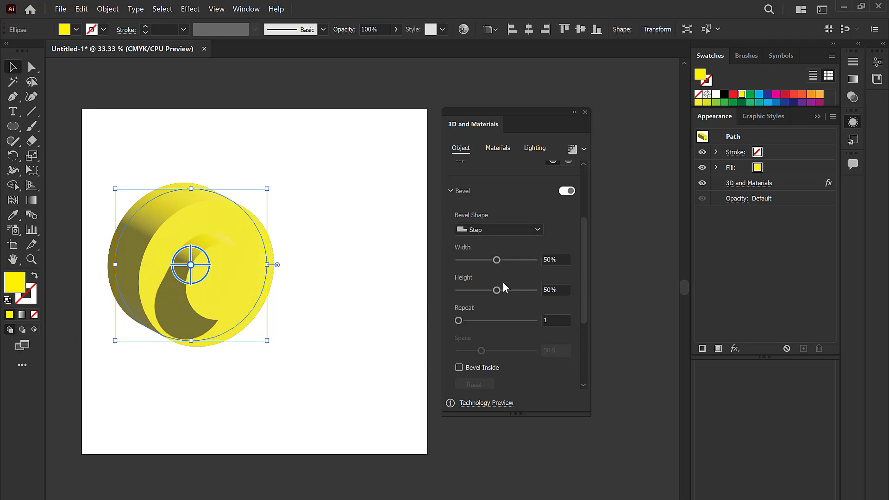
click(538, 231)
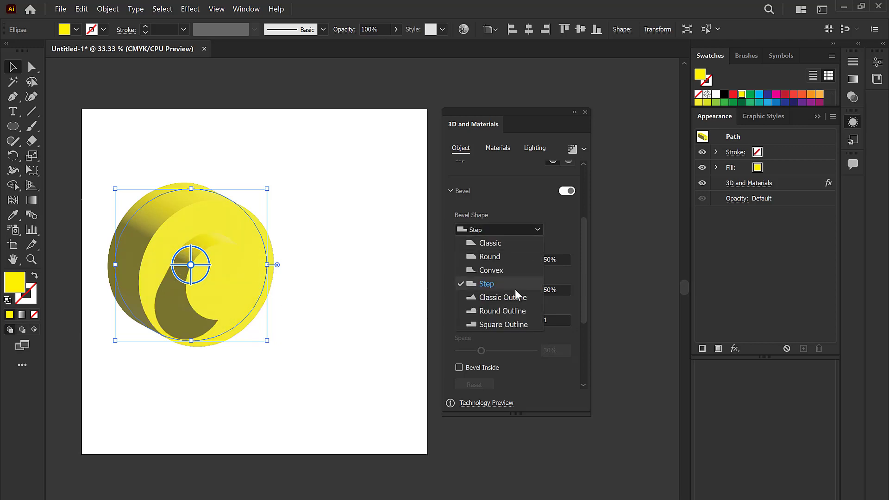
click(509, 300)
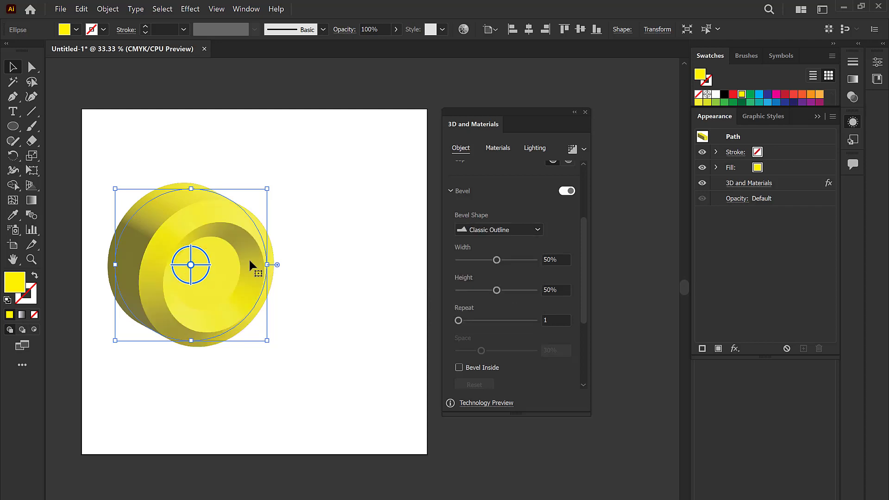
click(514, 229)
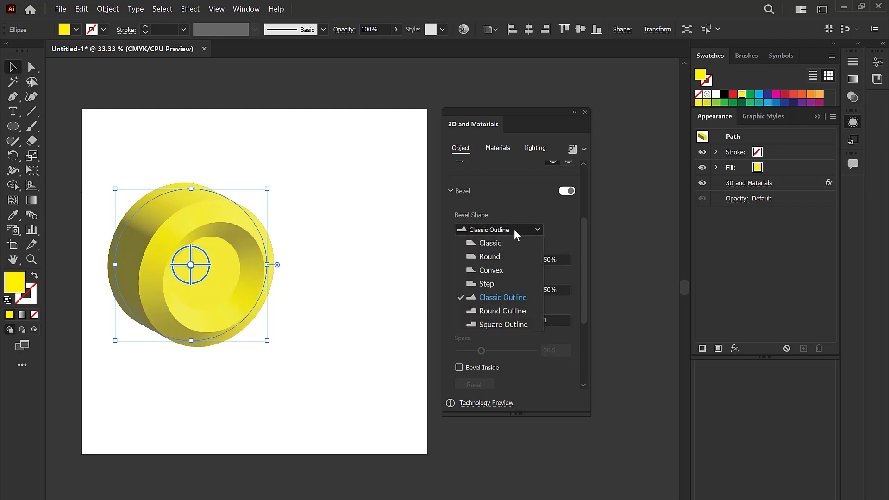
click(499, 312)
click(538, 229)
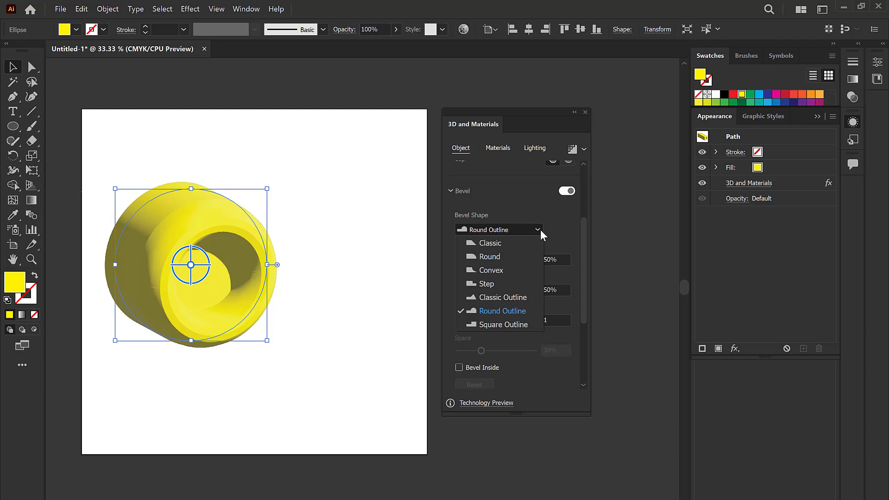
click(509, 328)
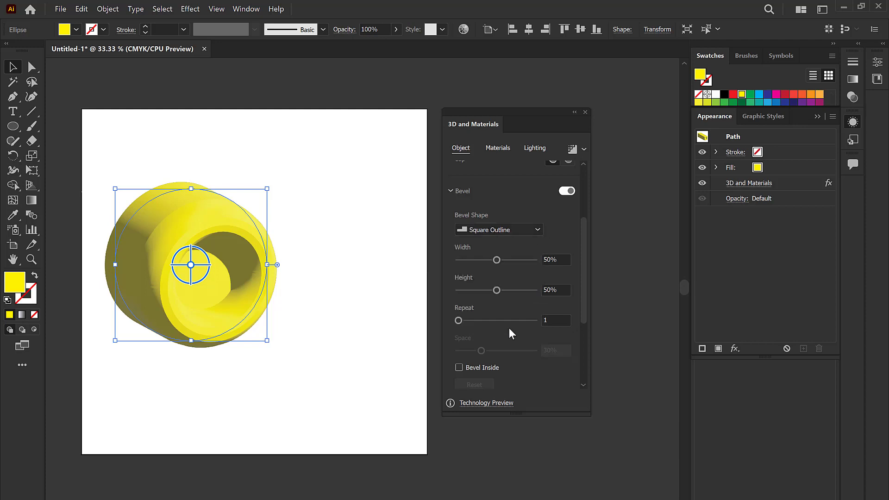
Set the bevel shape of the extruded circle to Round
click(513, 235)
click(497, 255)
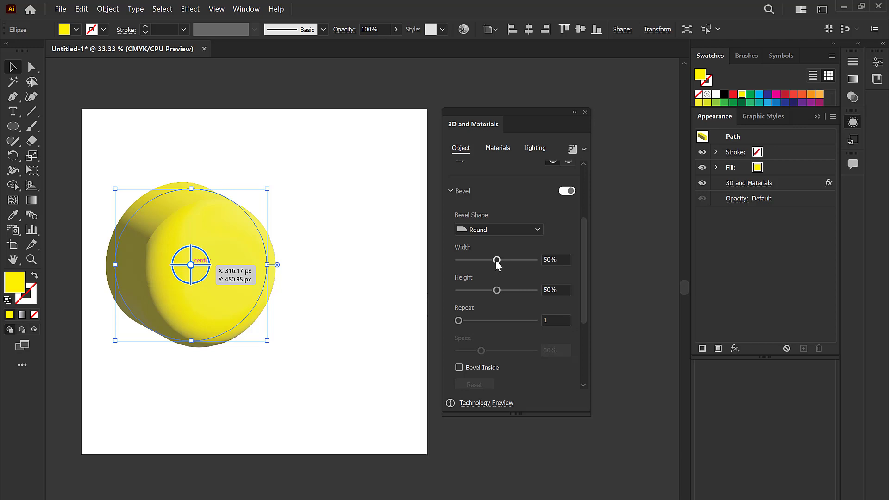
Set the round bevel's width to 51% and its height to 28%, keeping the bevel repeat at 1
drag(502, 260, 504, 260)
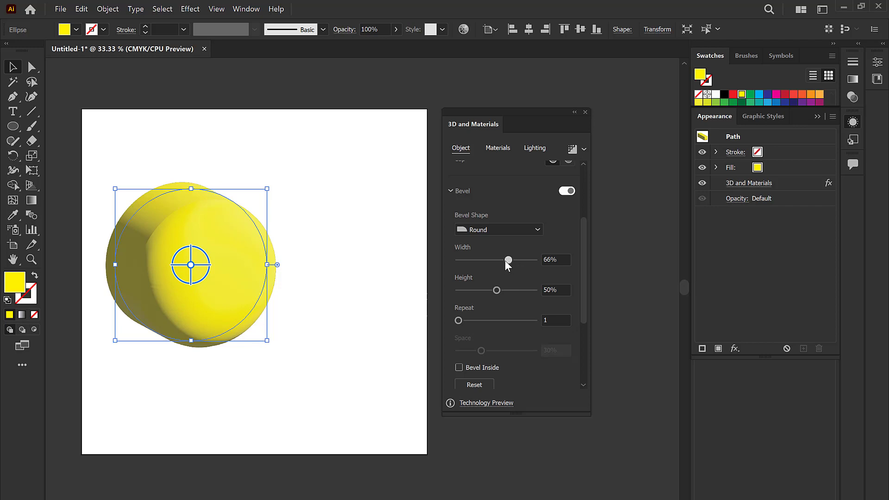
drag(506, 260, 497, 260)
click(479, 290)
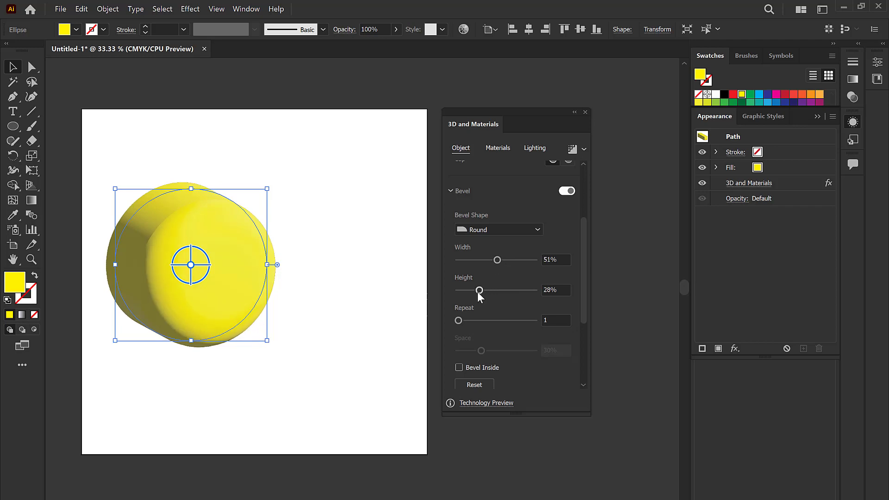
drag(479, 290, 477, 290)
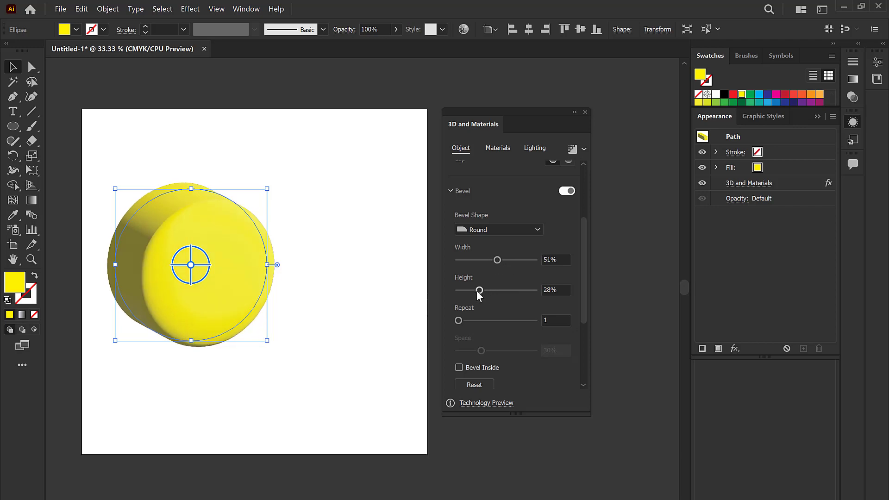
click(469, 321)
Try the Left and Front rotation presets on the extruded circle and restore the Off-Axis Front preset
scroll(482, 329, down, 1)
scroll(482, 324, down, 4)
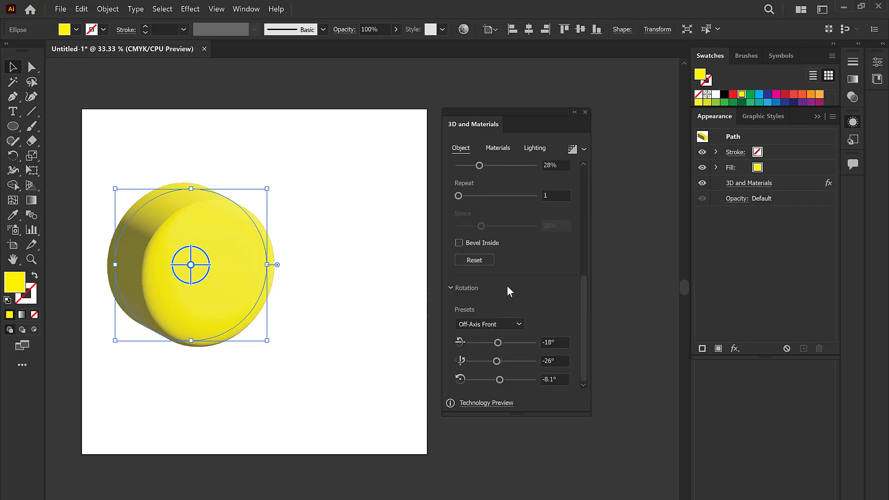
click(452, 288)
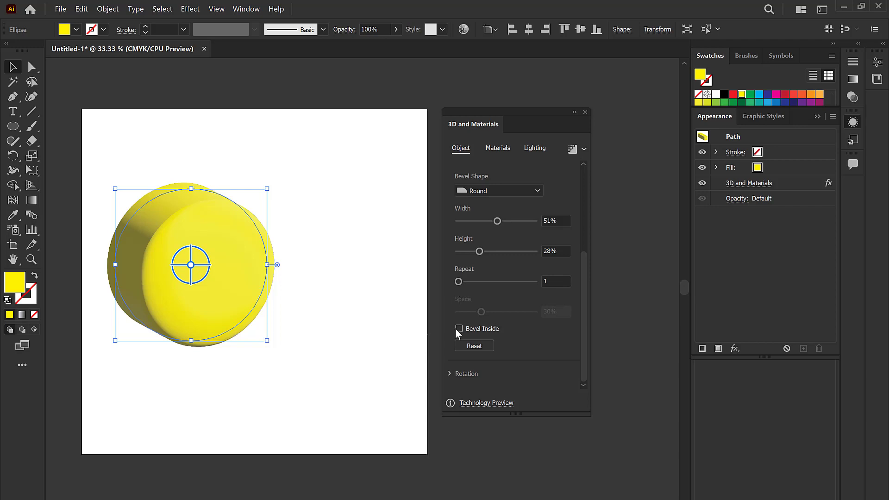
click(451, 373)
scroll(572, 323, down, 2)
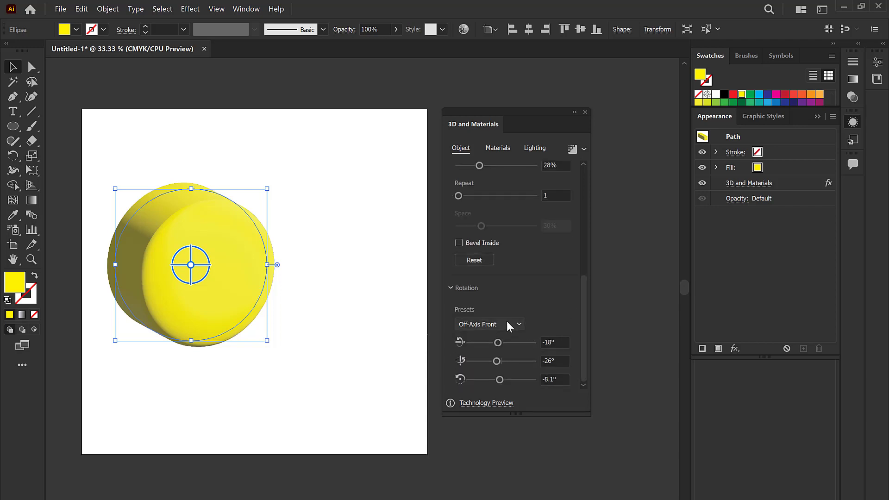
click(504, 324)
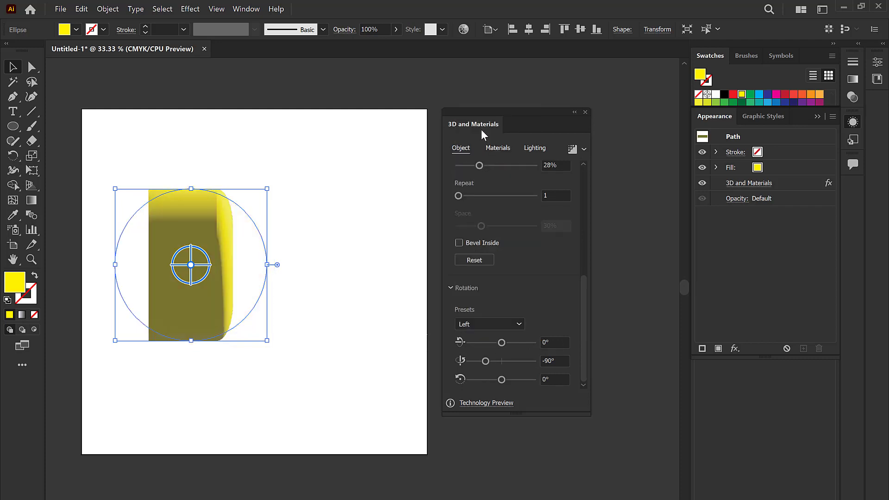
click(505, 326)
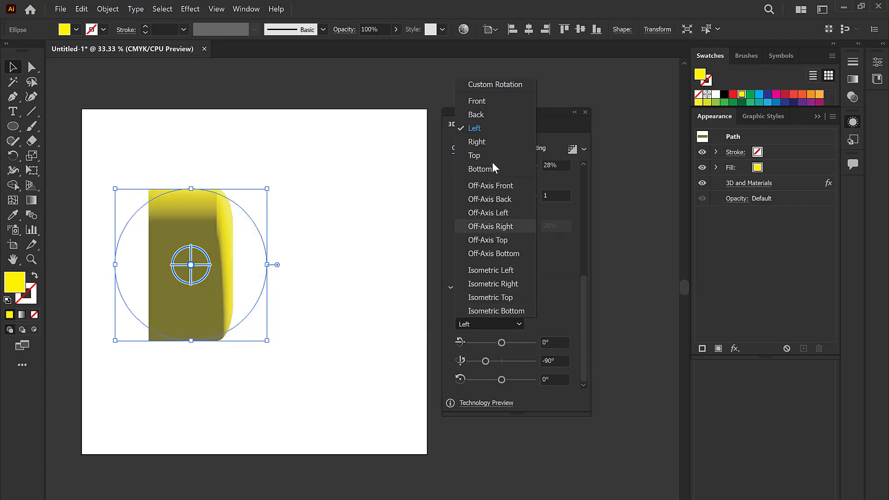
click(481, 102)
click(499, 326)
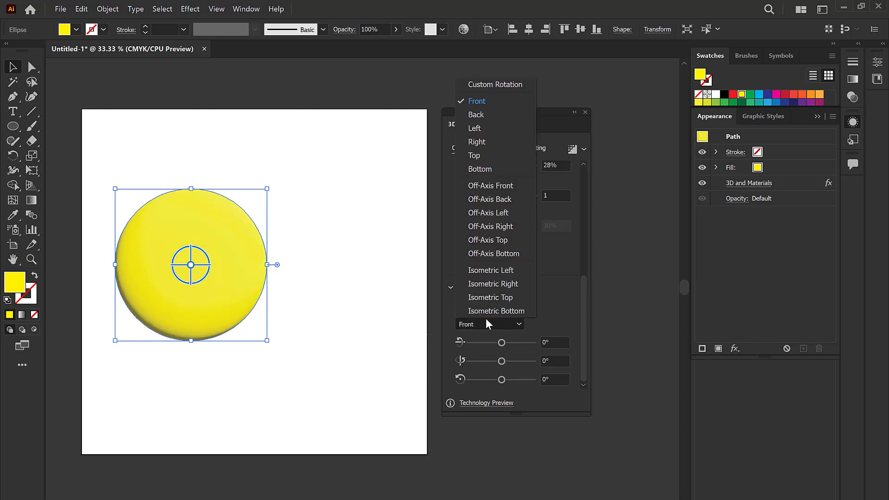
click(489, 187)
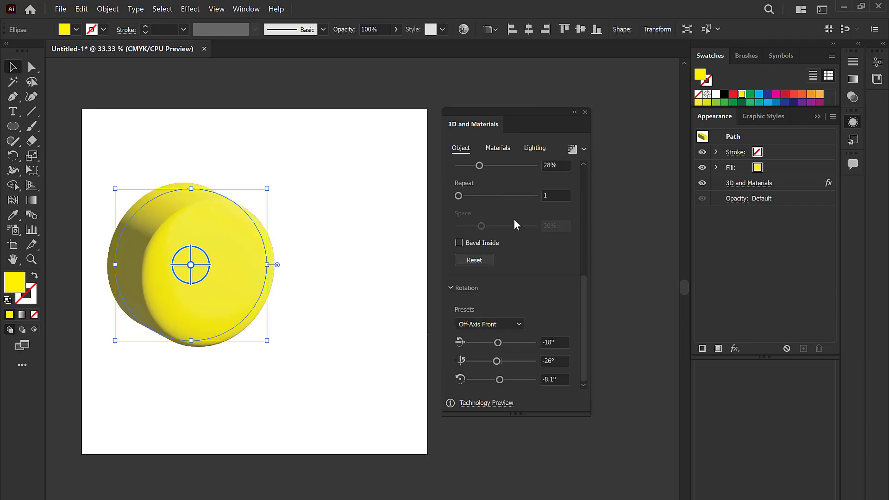
Change the circle's 3D type to Revolve and move the circle slightly on the artboard
drag(582, 348, 584, 204)
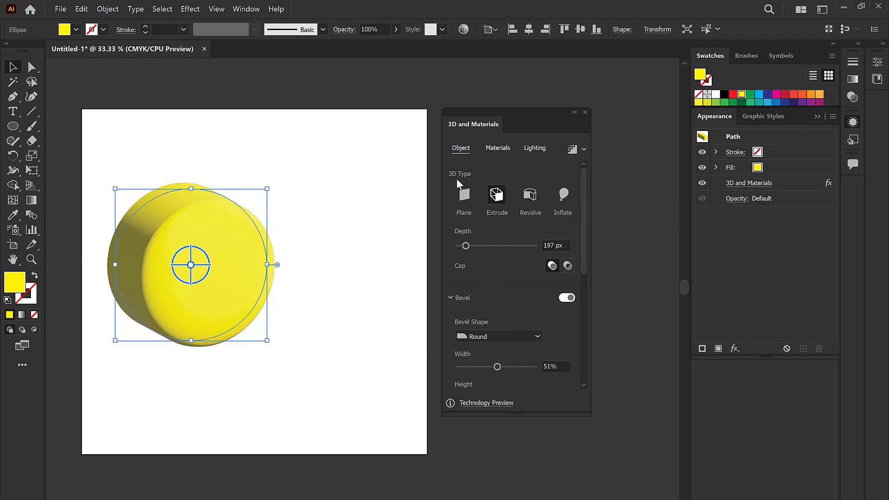
click(529, 196)
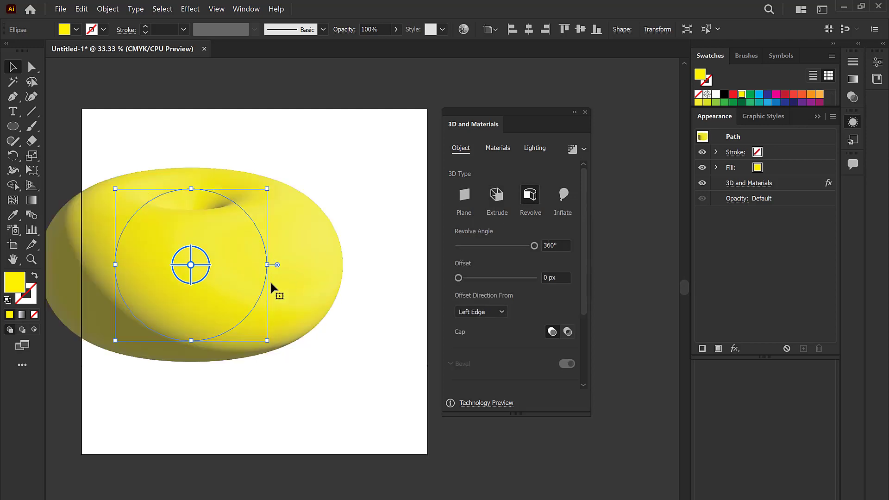
mouse_move(233, 243)
mouse_down()
mouse_move(280, 242)
mouse_move(239, 246)
mouse_up()
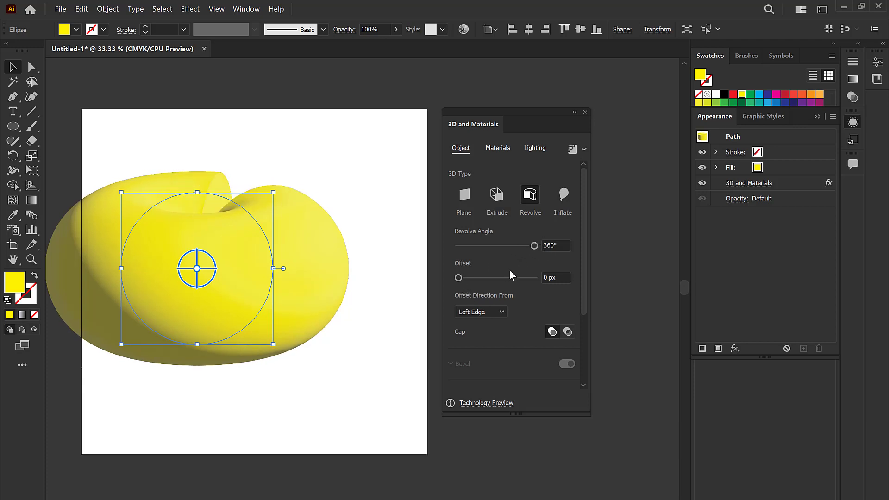
Try a 252 px offset and the hollow cap on the revolved circle, restoring the 0 px offset and solid cap
drag(458, 278, 477, 278)
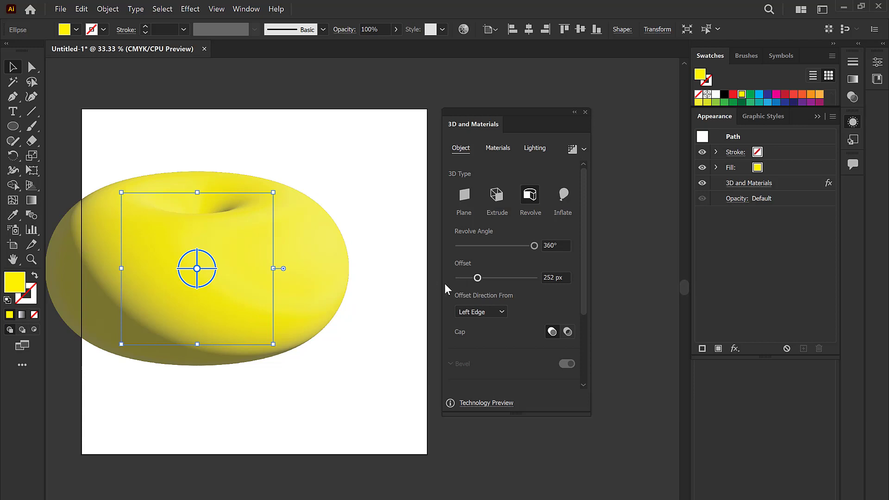
drag(477, 277, 458, 278)
click(567, 333)
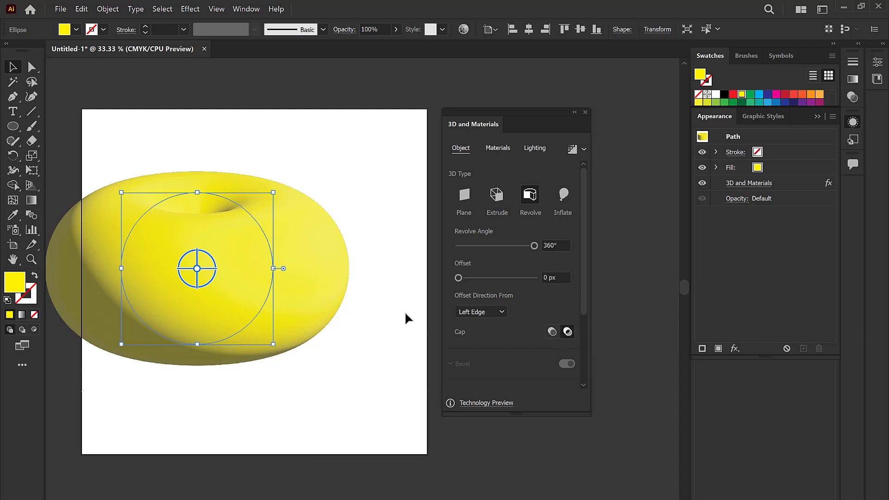
click(552, 332)
click(551, 332)
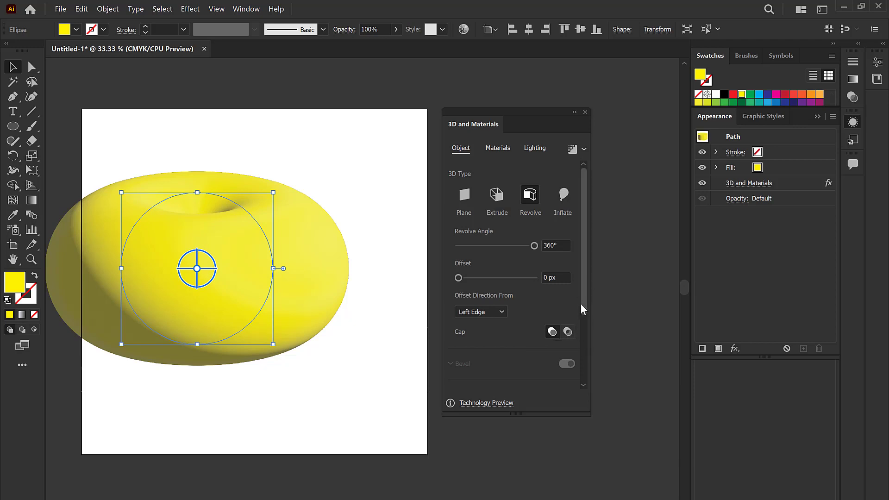
Try the Off-Axis Left and Top rotation presets on the revolved circle and return it to the off-axis front view
scroll(579, 304, down, 3)
scroll(477, 342, down, 2)
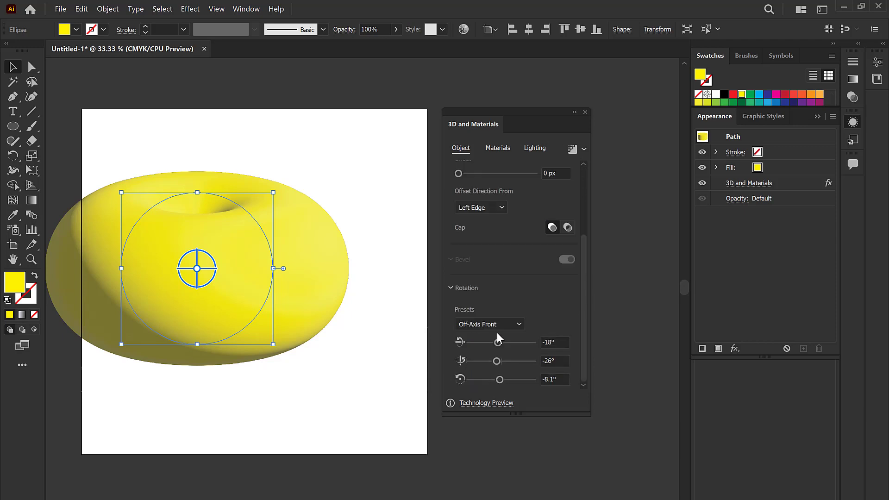
click(502, 322)
click(495, 212)
click(497, 327)
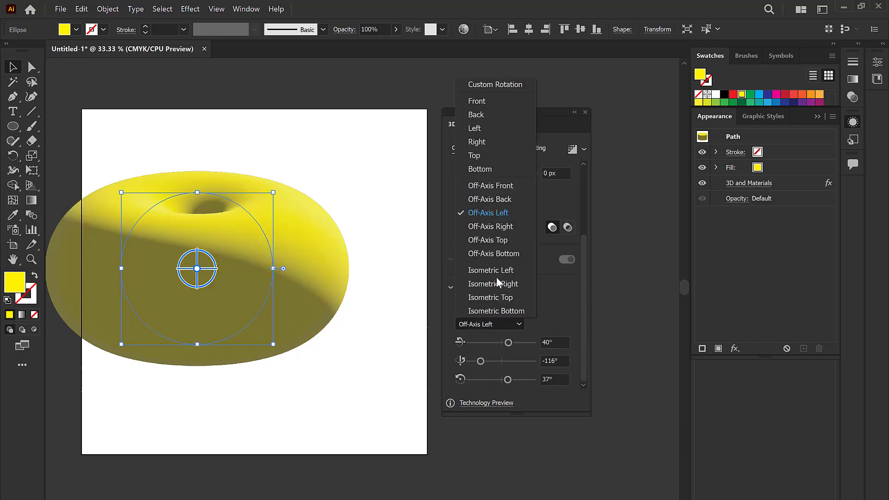
click(482, 155)
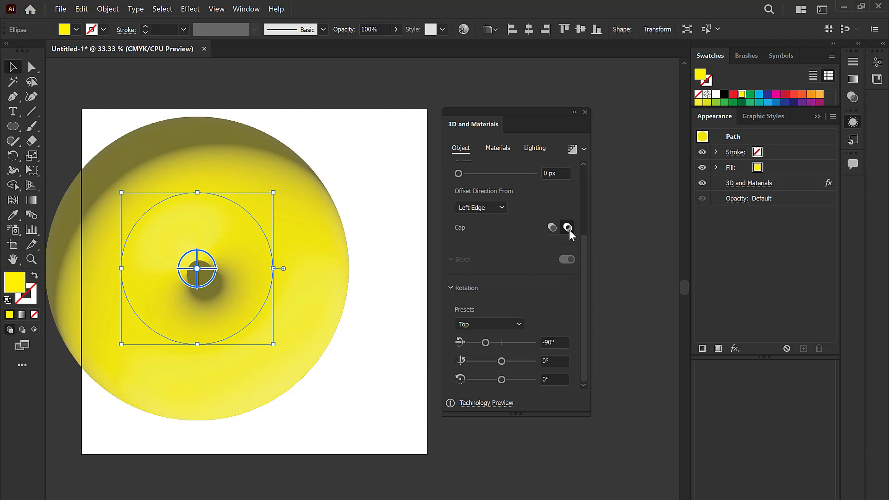
click(512, 325)
click(489, 158)
scroll(572, 230, up, 3)
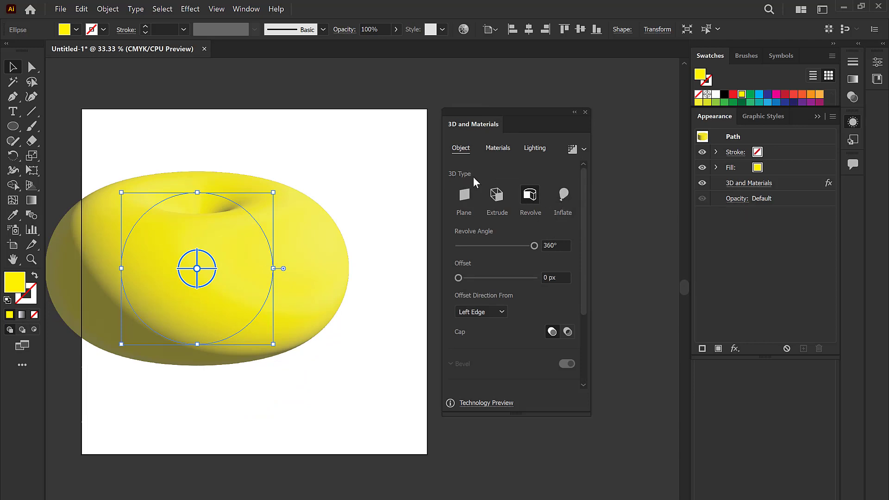
Try the Inflate 3D type on the circle with a depth of 222 px and a volume of 59%
click(562, 197)
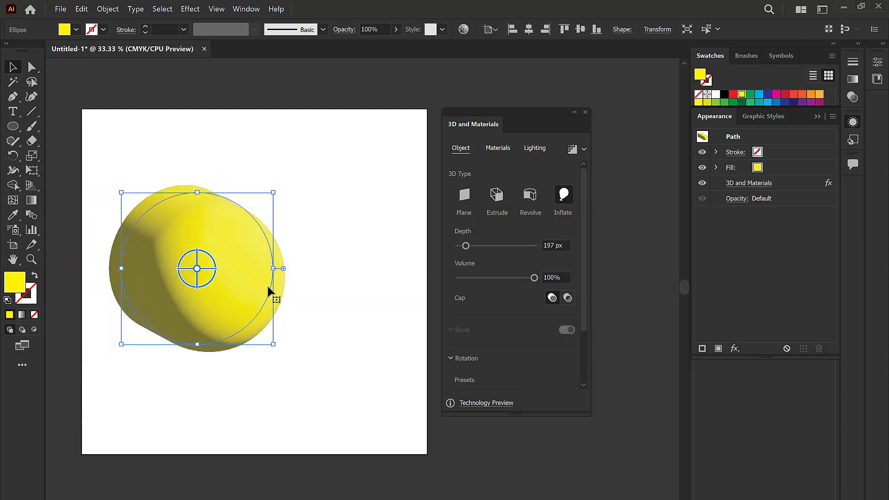
drag(466, 246, 467, 246)
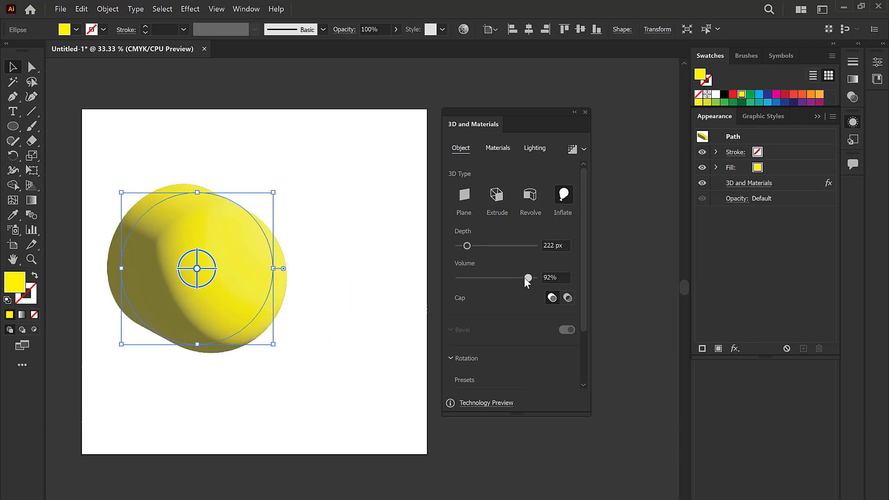
drag(521, 277, 503, 278)
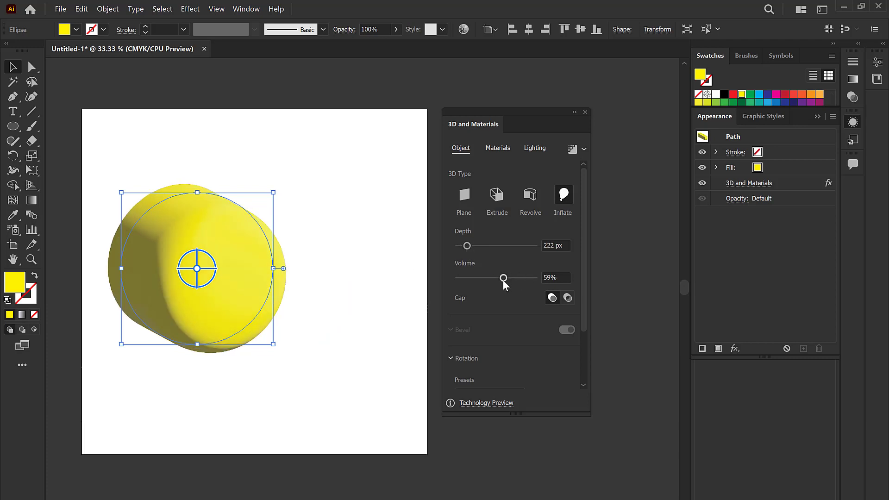
scroll(537, 338, down, 3)
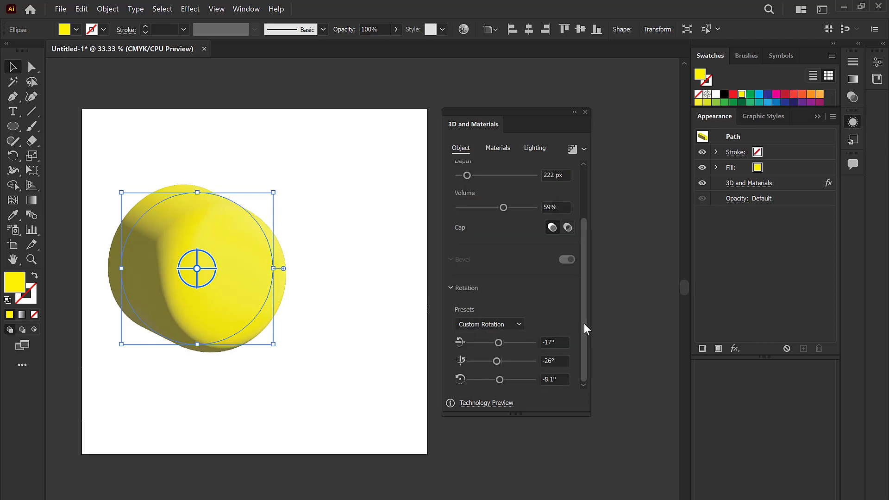
drag(584, 323, 582, 237)
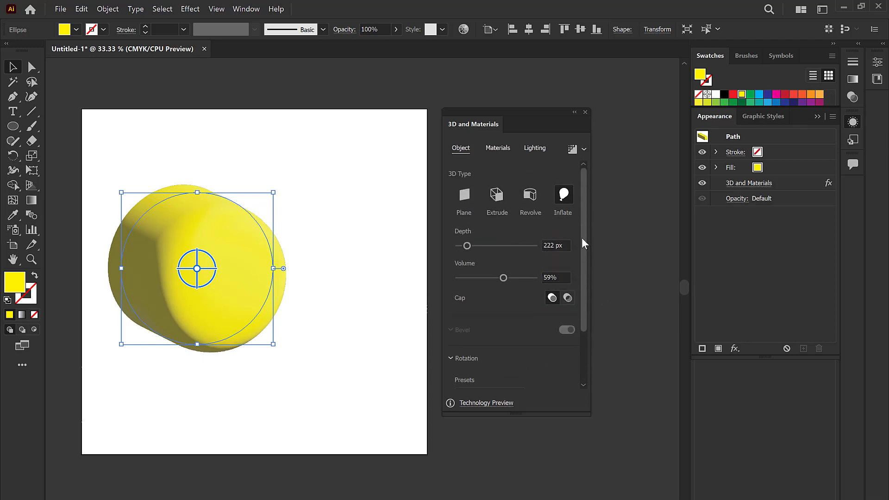
Switch the circle's 3D type back to Extrude and set the depth to 279 px
click(493, 195)
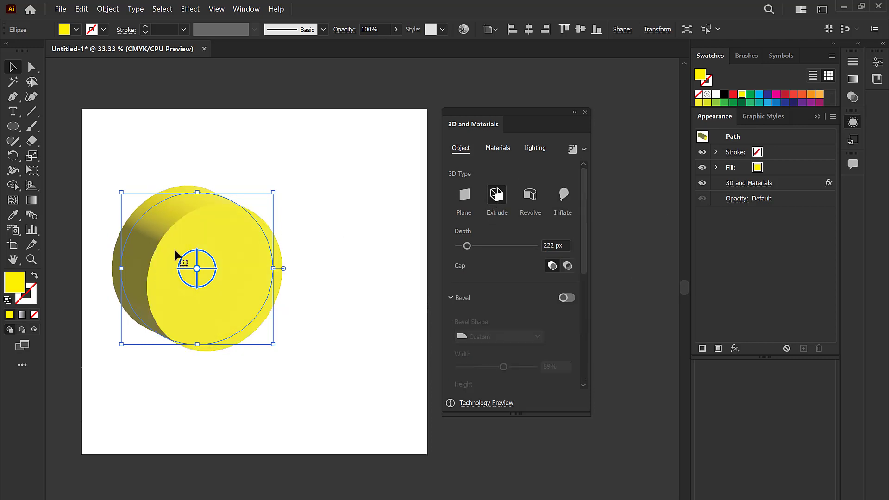
drag(466, 247, 472, 246)
scroll(491, 287, down, 10)
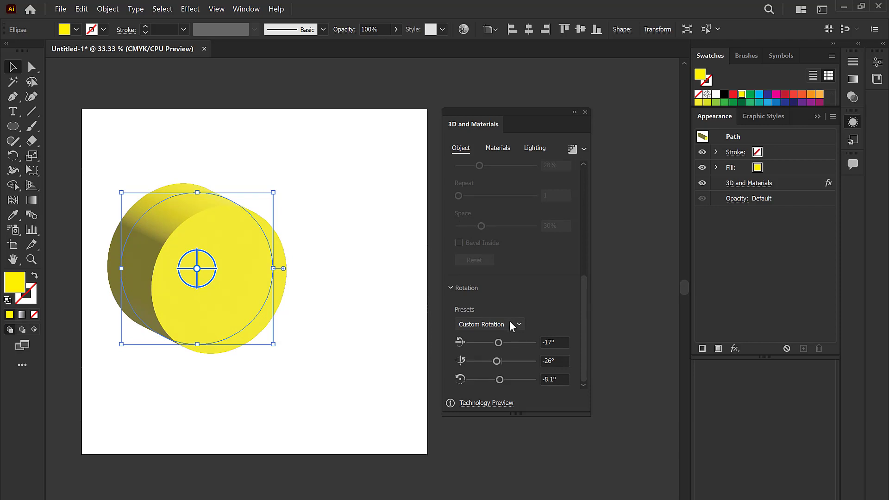
scroll(510, 299, up, 10)
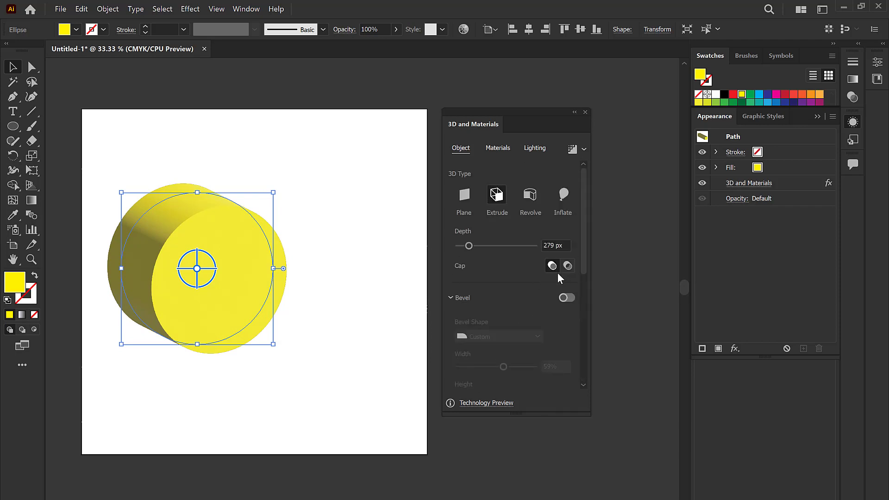
Turn the bevel back on for the extruded circle and set the extrusion depth to 76 px
click(566, 298)
scroll(382, 315, down, 1)
scroll(461, 317, down, 3)
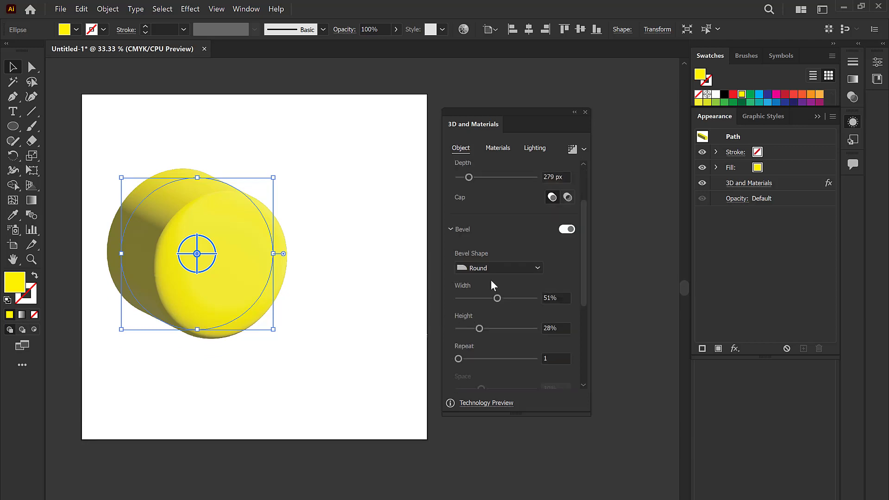
scroll(491, 284, up, 3)
drag(467, 249, 461, 246)
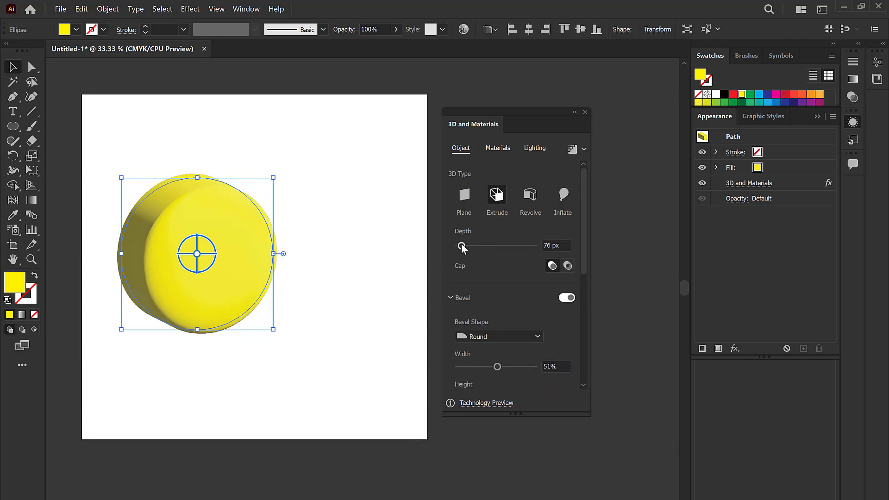
Set the bevel height to 20% and try a higher bevel repeat, setting it back to 1
scroll(500, 327, down, 6)
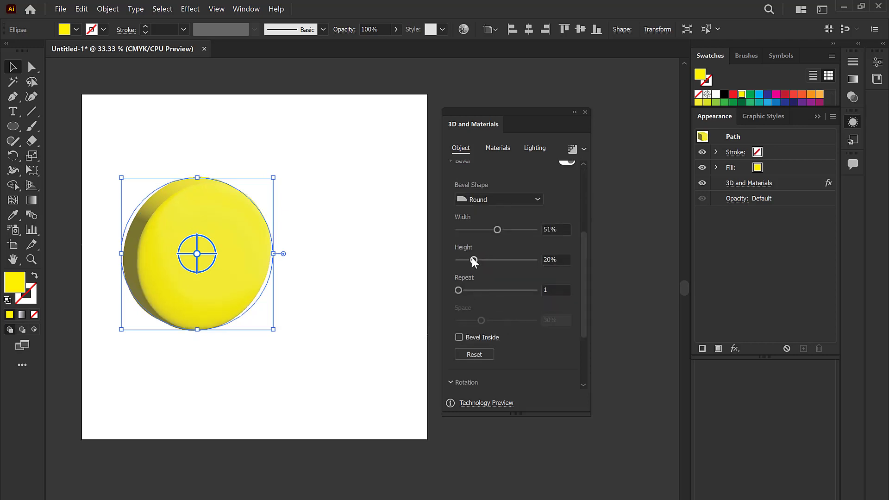
click(499, 290)
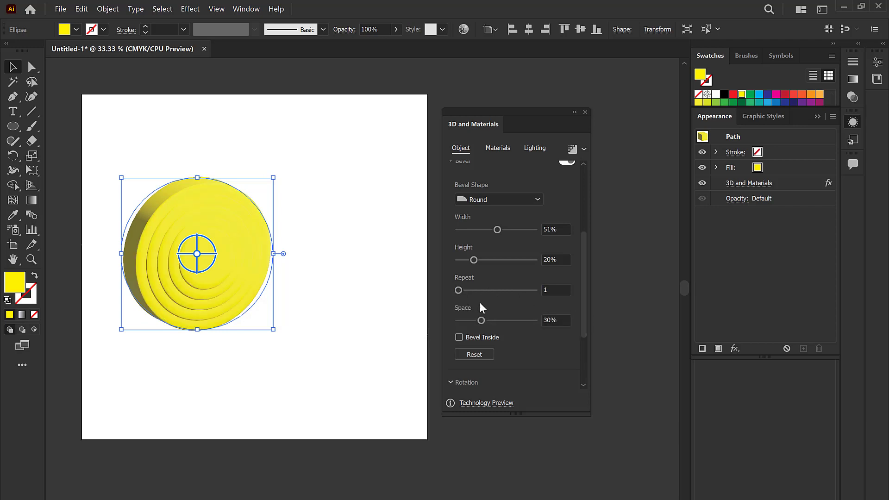
drag(584, 301, 585, 209)
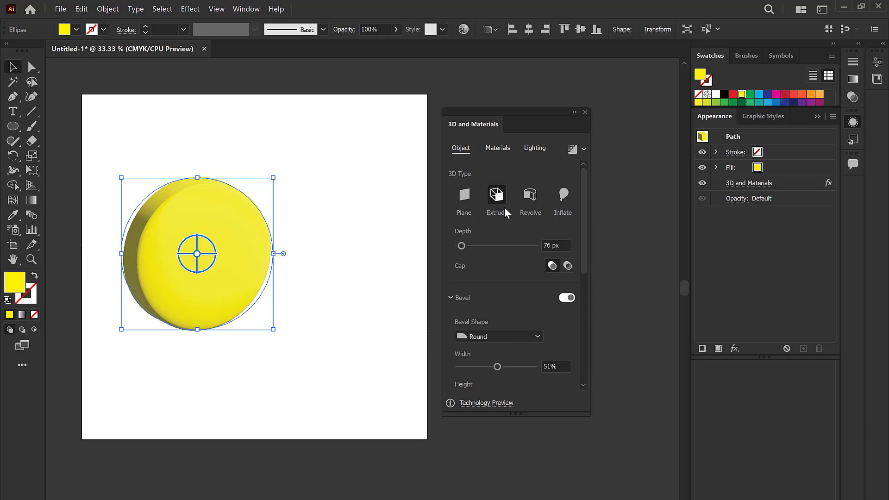
Display the material library for the extruded circle and collapse the Material Properties section
click(501, 149)
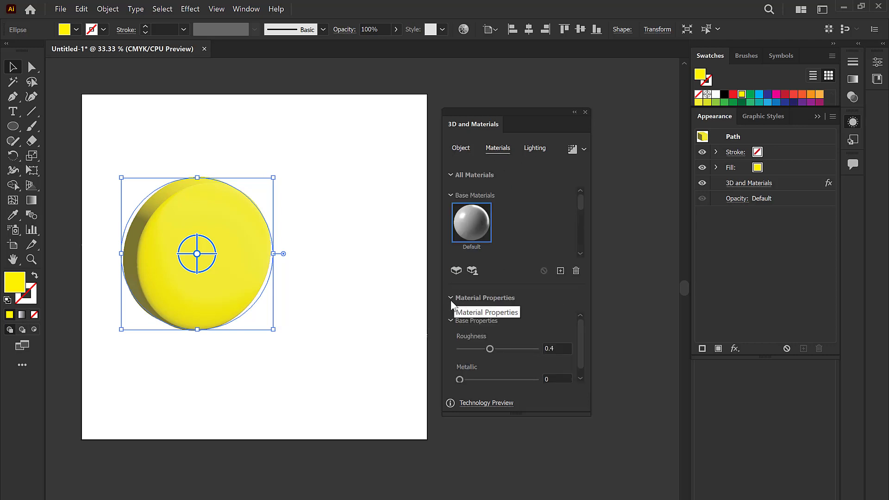
click(490, 295)
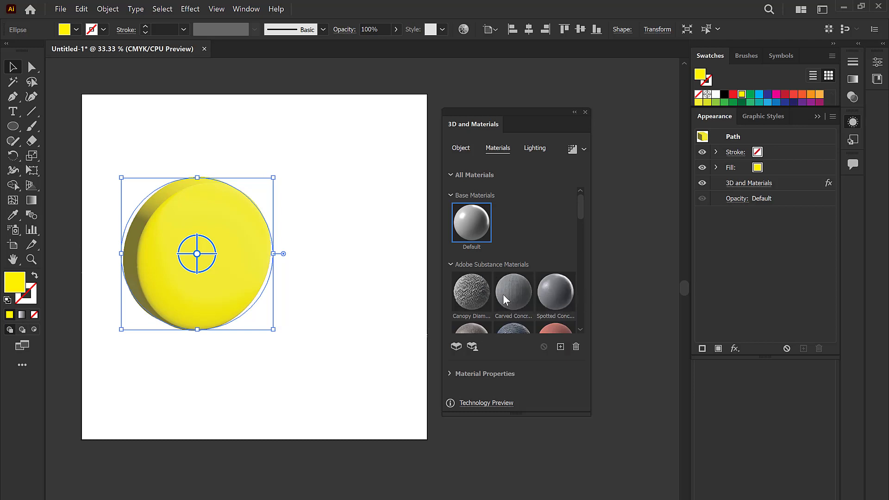
Try the Canopy Diamond and Spotted Concrete materials on the circle and apply Gold Leaf Fold instead
click(476, 292)
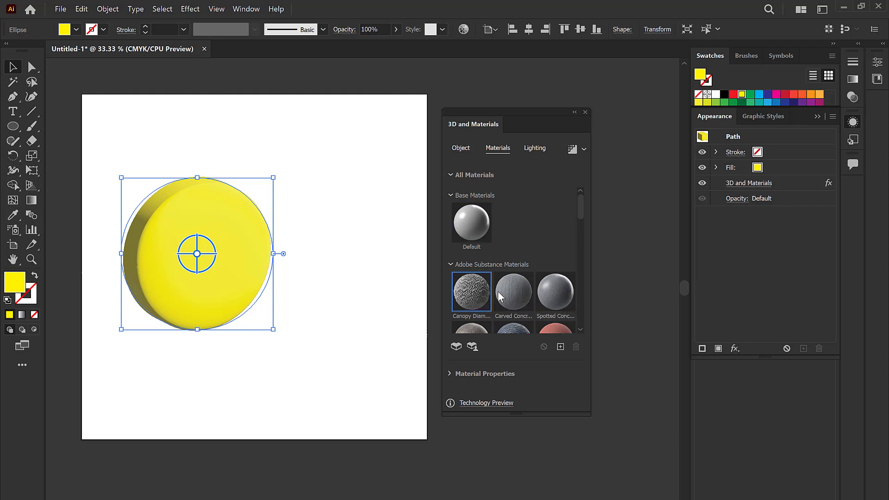
click(563, 292)
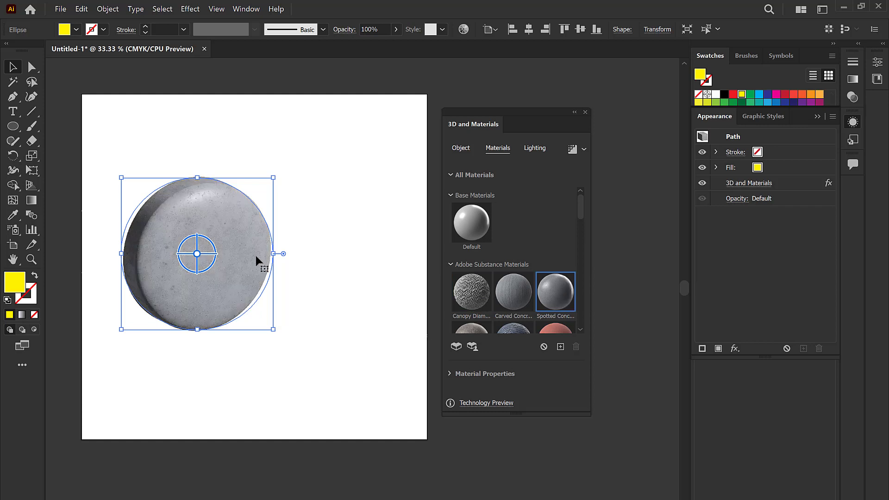
mouse_move(583, 204)
mouse_down()
mouse_move(596, 306)
mouse_move(591, 252)
mouse_up()
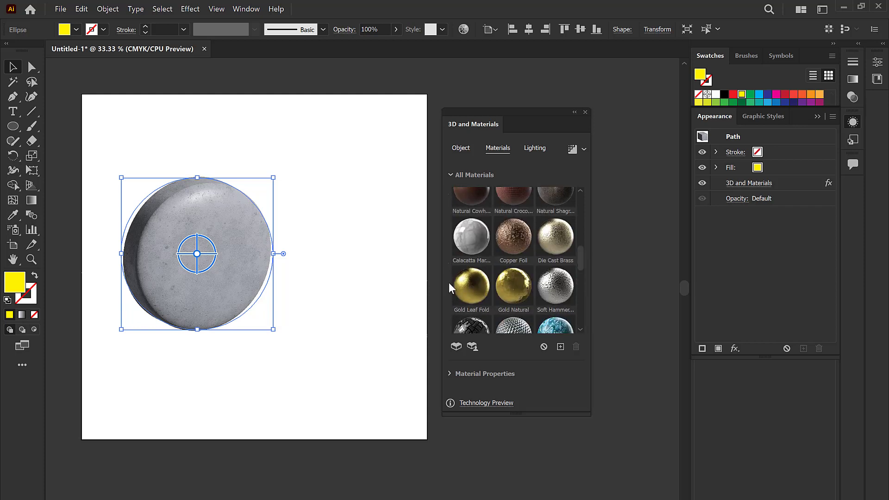
click(477, 287)
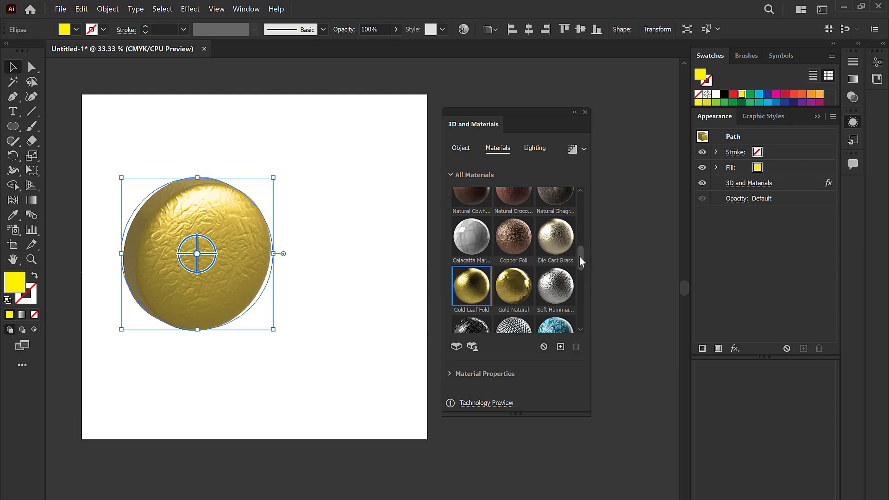
drag(580, 257, 578, 328)
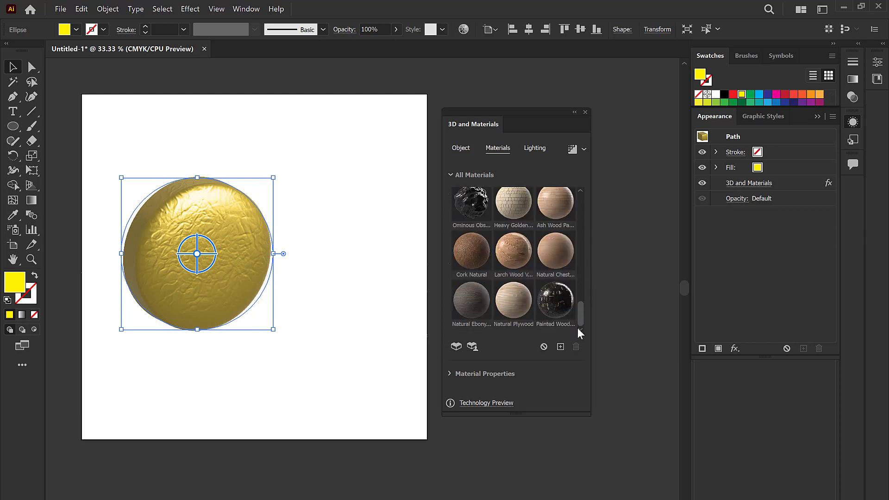
Expand the properties of the Gold Leaf Fold material and set its resolution to 512px
click(450, 373)
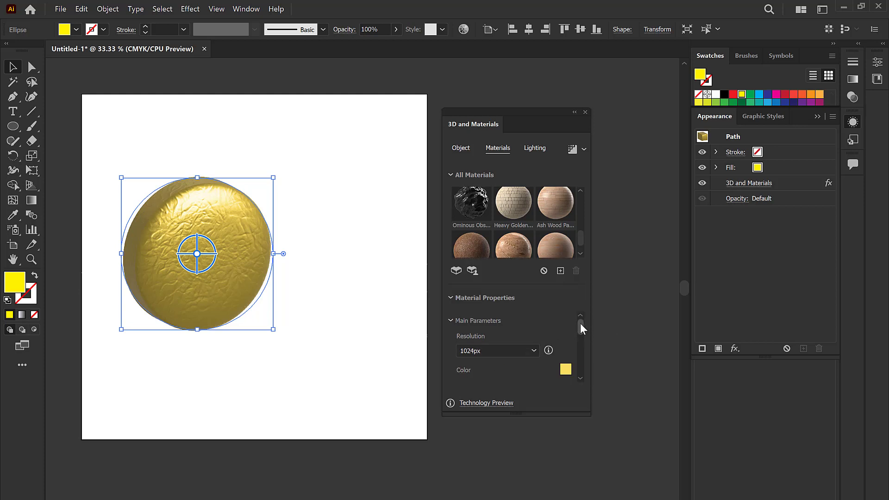
mouse_move(580, 323)
mouse_down()
mouse_move(580, 332)
mouse_move(587, 321)
mouse_up()
click(532, 348)
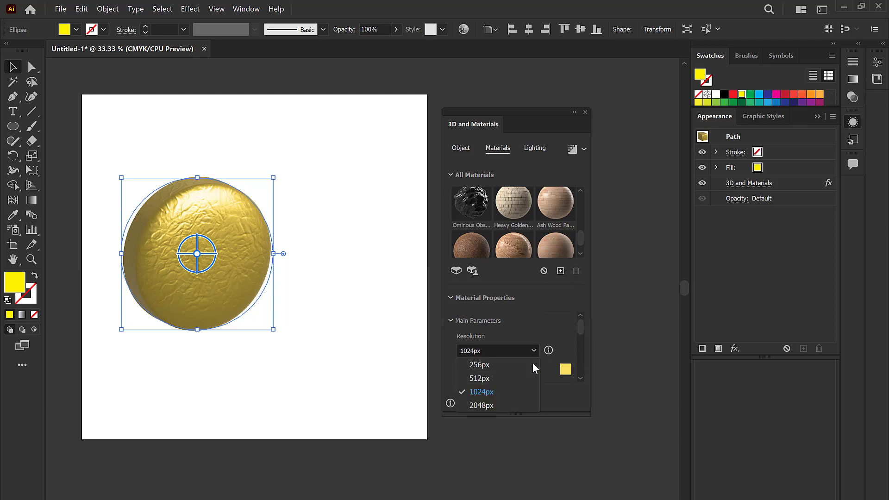
click(509, 378)
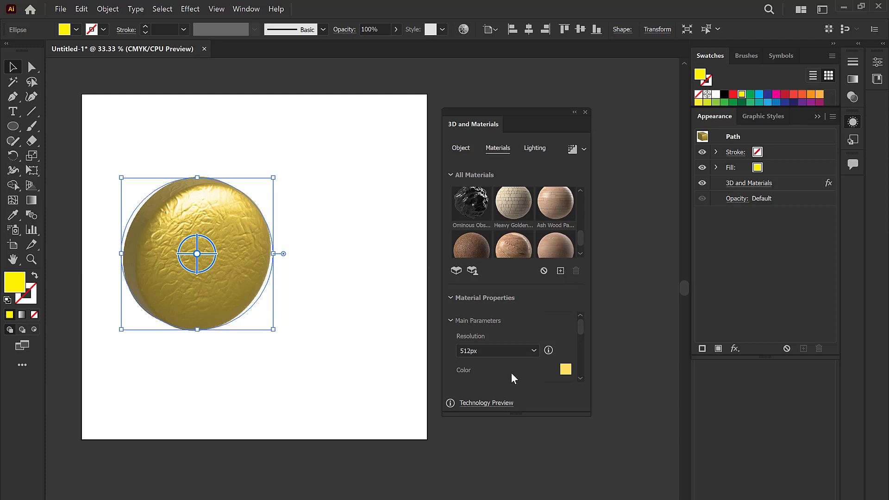
Recolor the Gold Leaf Fold material, trying a darker gold and settling on a bright golden yellow
scroll(581, 328, down, 1)
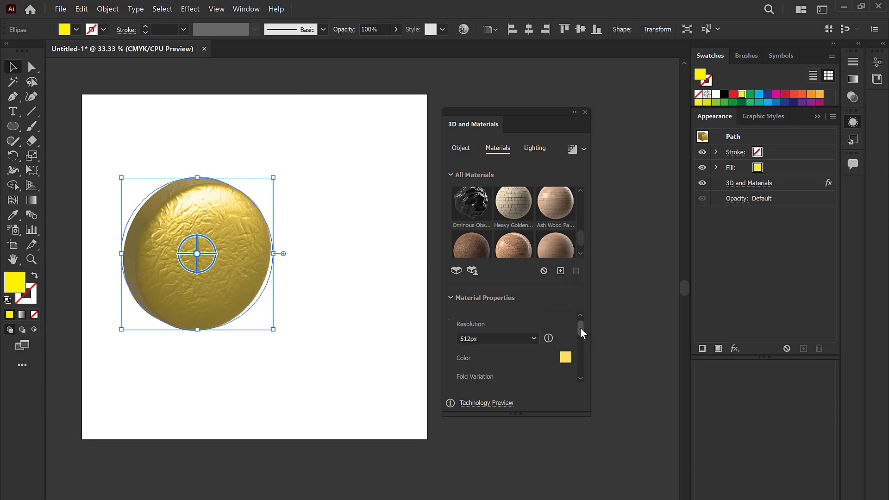
click(566, 357)
drag(573, 211, 578, 210)
click(729, 179)
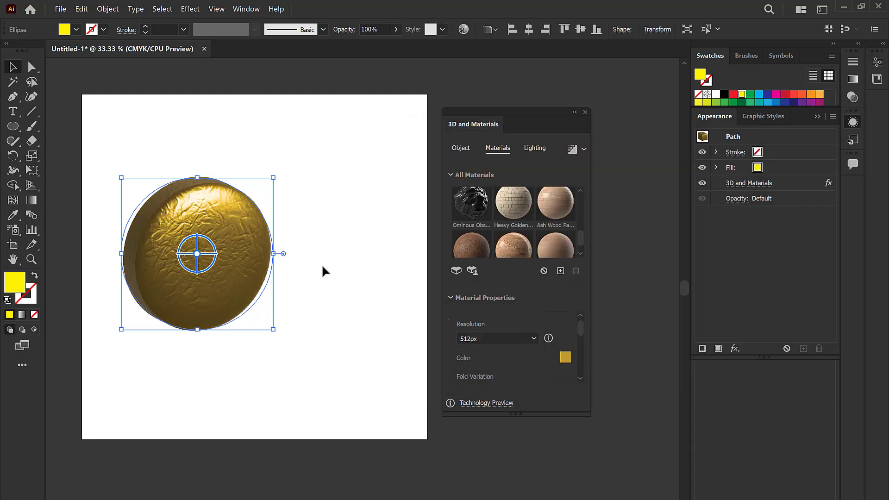
click(565, 357)
drag(545, 184, 537, 175)
click(711, 180)
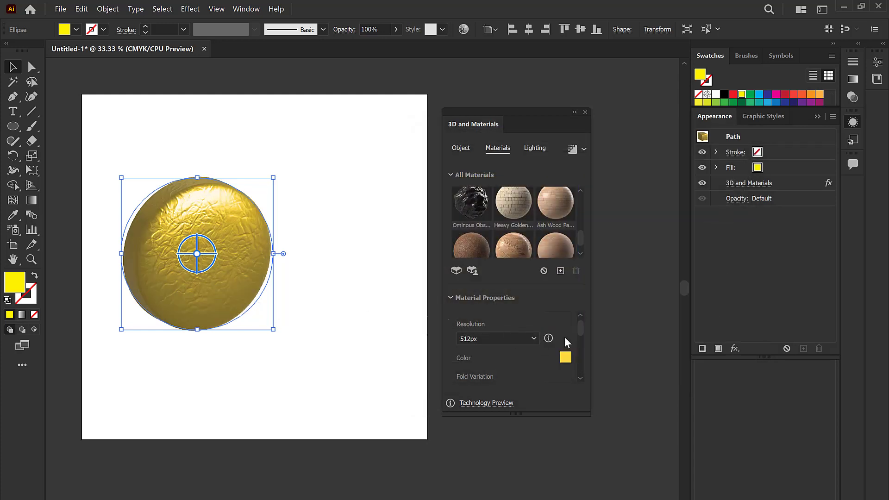
drag(579, 326, 580, 329)
scroll(545, 359, down, 1)
scroll(545, 359, down, 4)
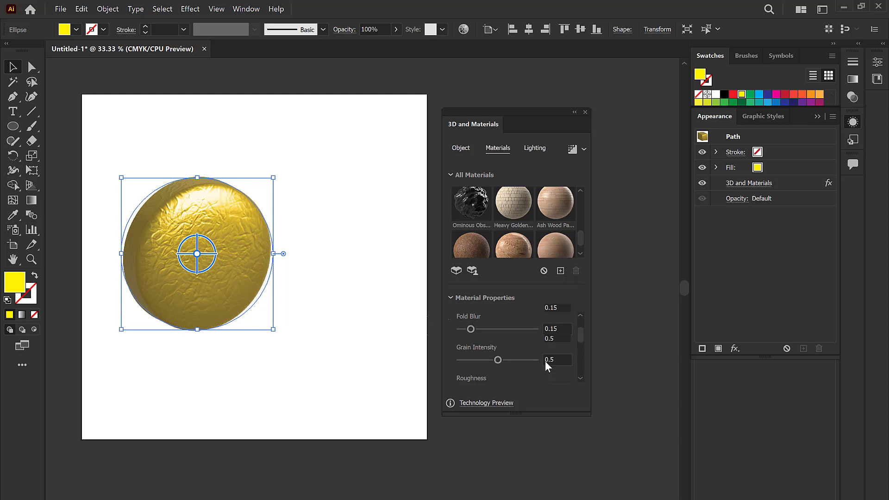
scroll(527, 362, up, 3)
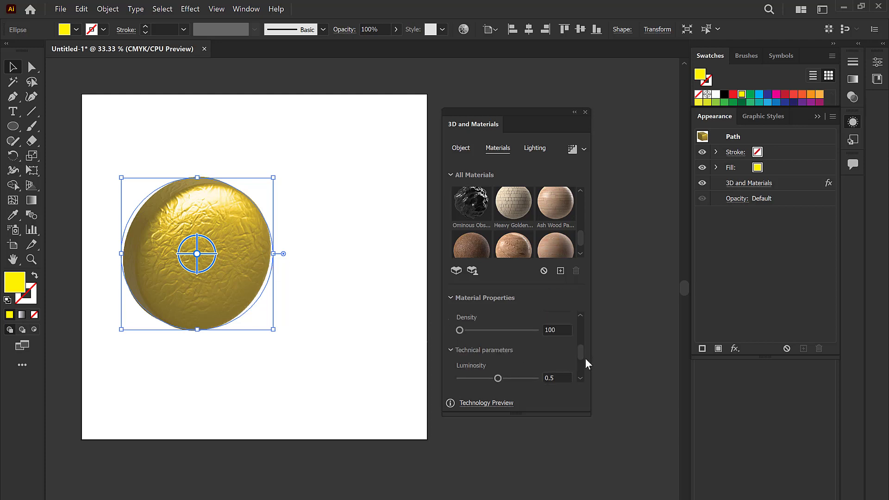
Compare the Diffuse, Top Left and Right lighting presets on the gold circle and apply Diffuse
click(531, 147)
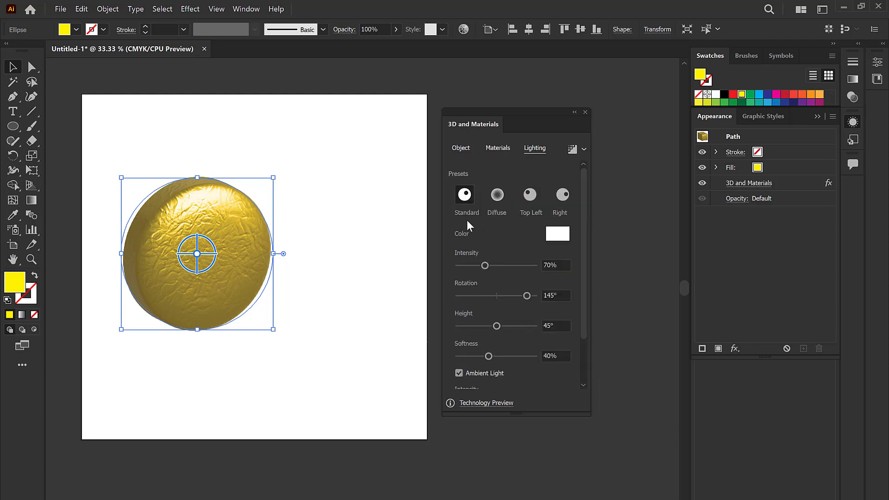
click(496, 196)
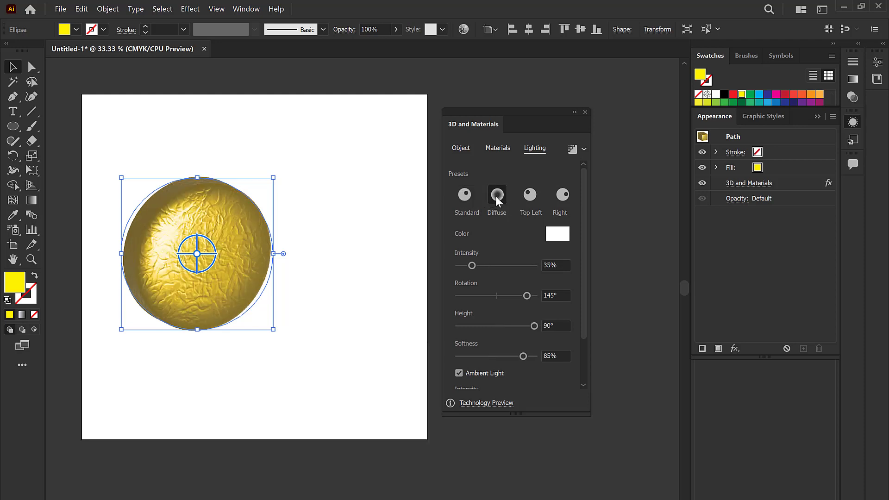
click(529, 195)
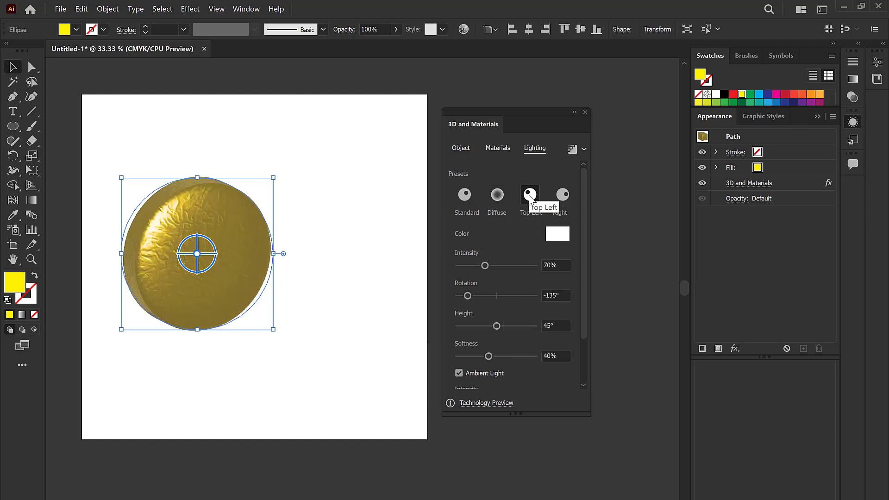
click(565, 197)
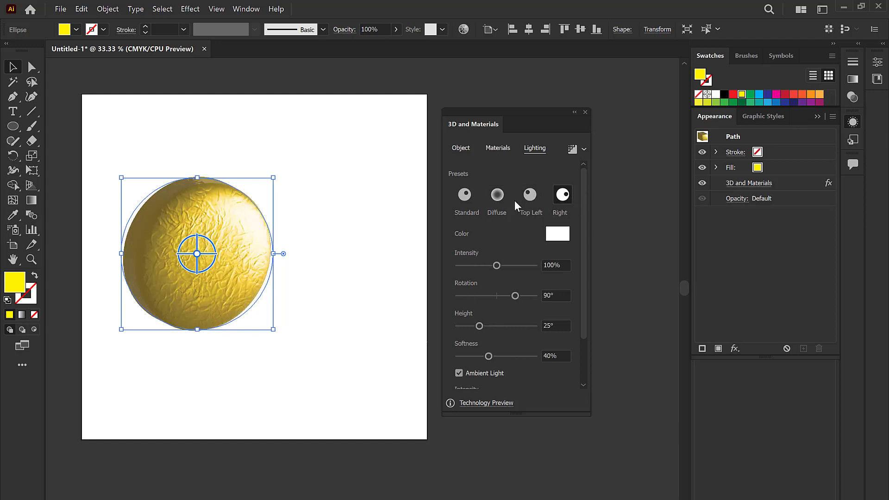
click(532, 197)
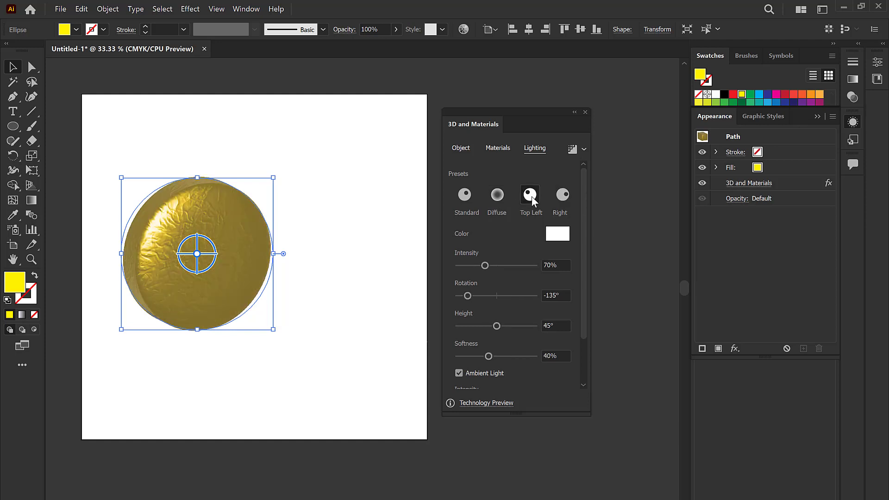
click(506, 199)
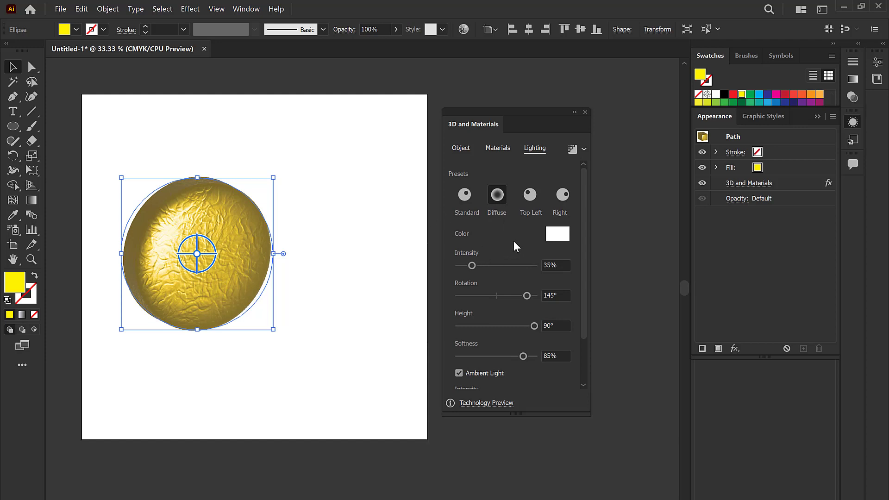
Change the light color to pink and set the light intensity to 23%
click(557, 237)
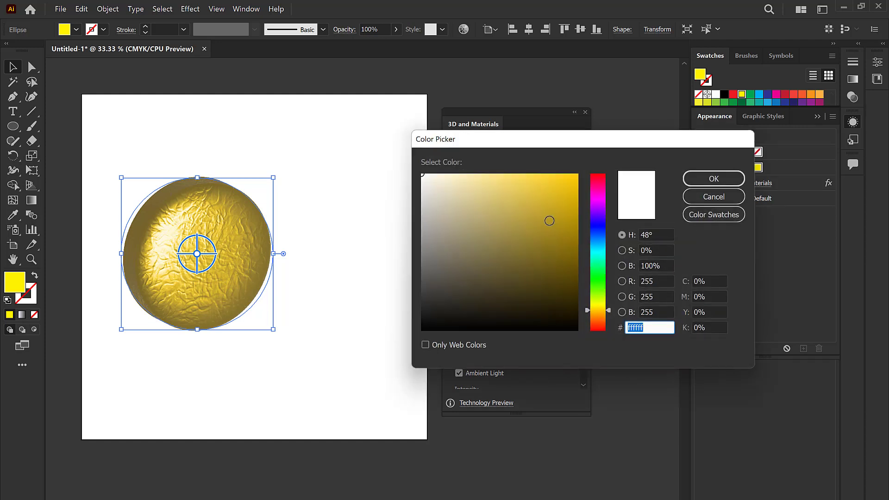
click(604, 182)
mouse_move(567, 199)
mouse_down()
mouse_move(565, 188)
mouse_move(504, 177)
mouse_up()
click(686, 180)
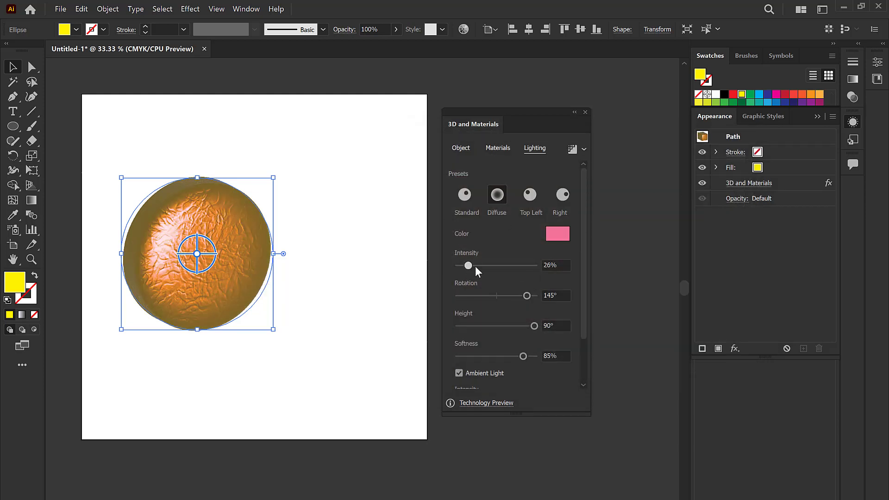
drag(475, 267, 475, 276)
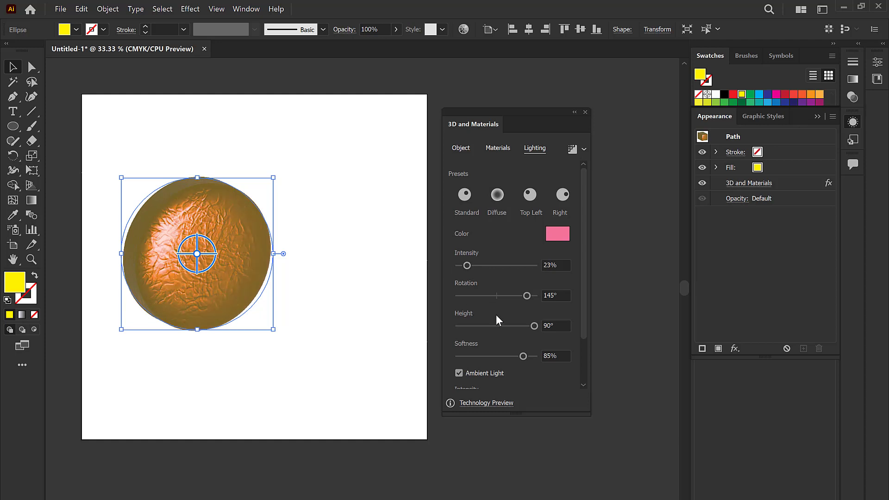
Try shadows positioned behind the object with 0% distance and 10% shadow bounds, and turn shadows off again
scroll(493, 322, down, 2)
scroll(494, 324, up, 2)
scroll(494, 324, down, 2)
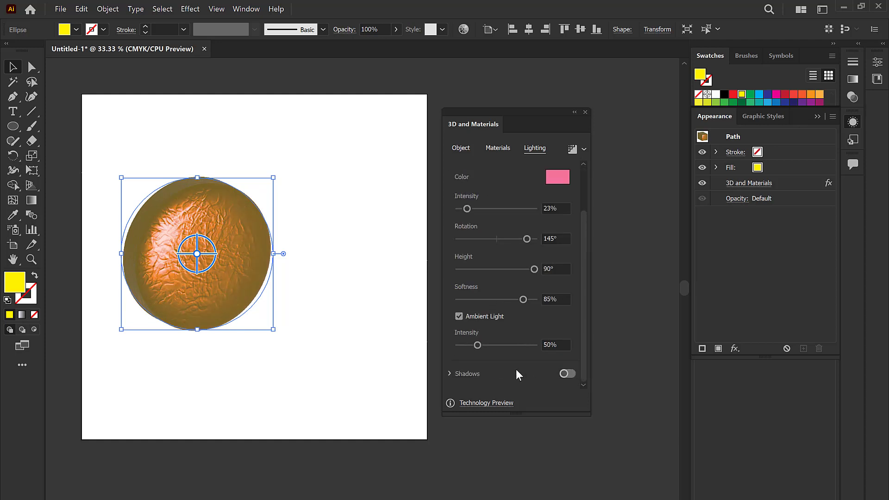
click(565, 373)
scroll(552, 357, down, 2)
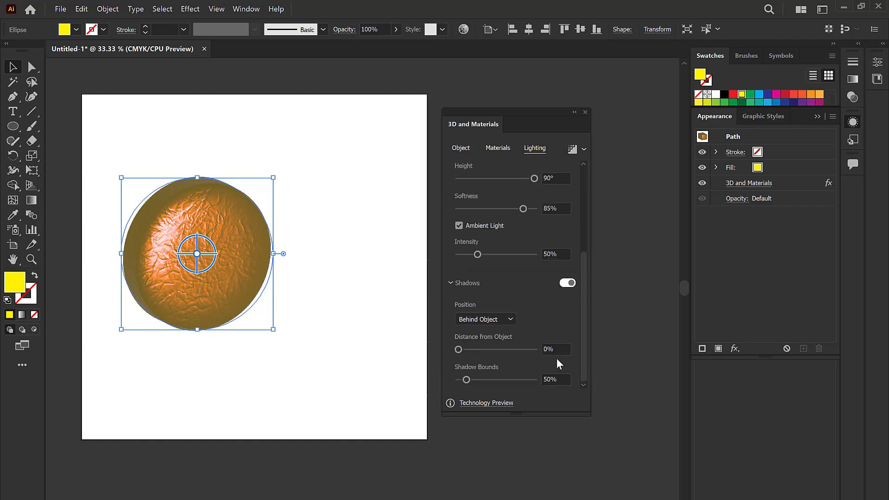
click(507, 324)
click(505, 324)
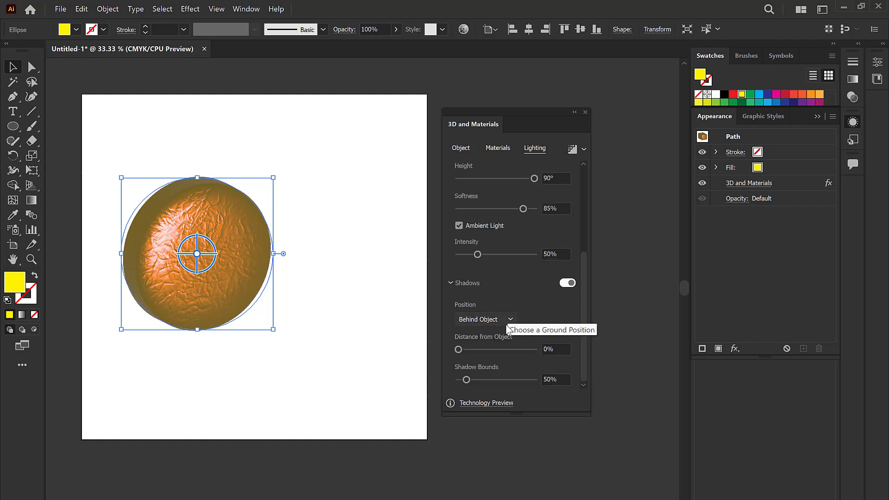
mouse_move(458, 350)
mouse_down()
mouse_move(475, 349)
mouse_move(466, 349)
mouse_up()
drag(466, 379, 455, 349)
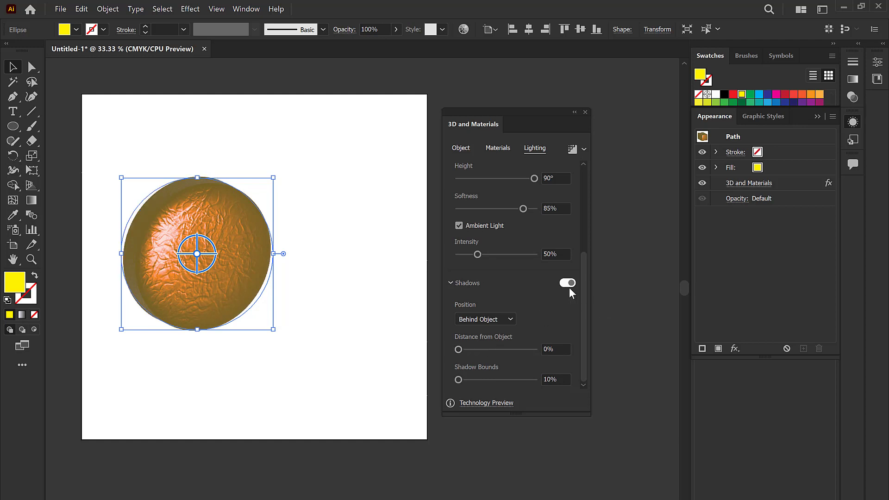
click(568, 282)
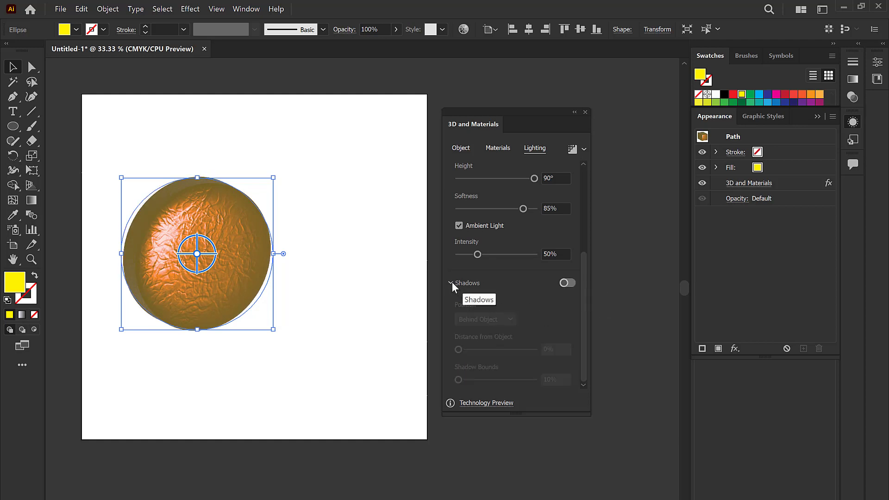
drag(582, 307, 579, 238)
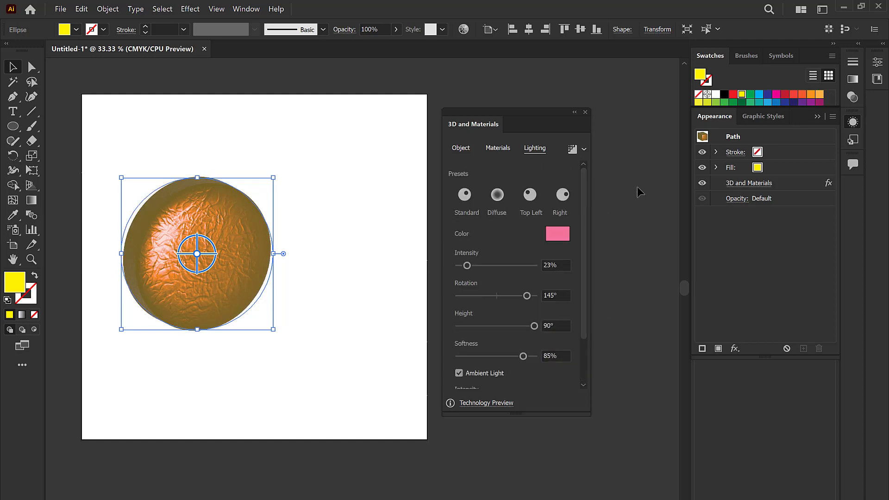
Render the circle's 3D effect and close the 3D and Materials settings
click(573, 150)
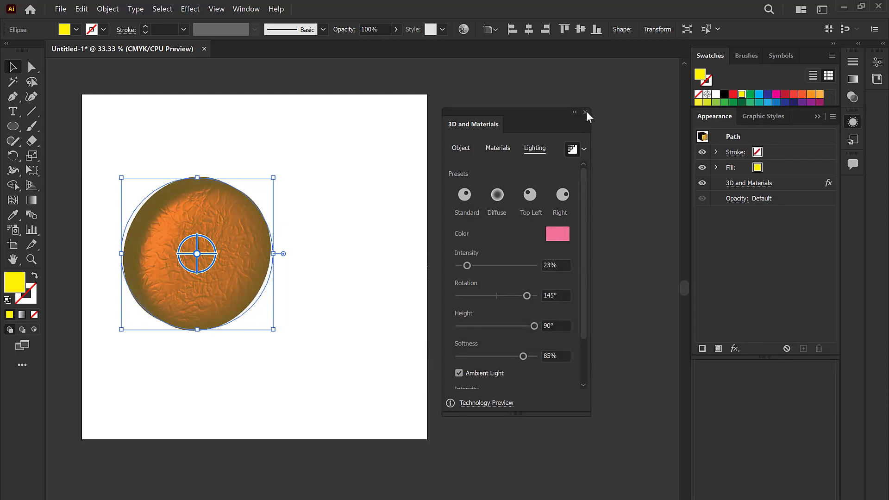
click(585, 112)
Move the rendered circle to the upper middle of the artboard and deselect it
drag(234, 268, 298, 302)
click(363, 298)
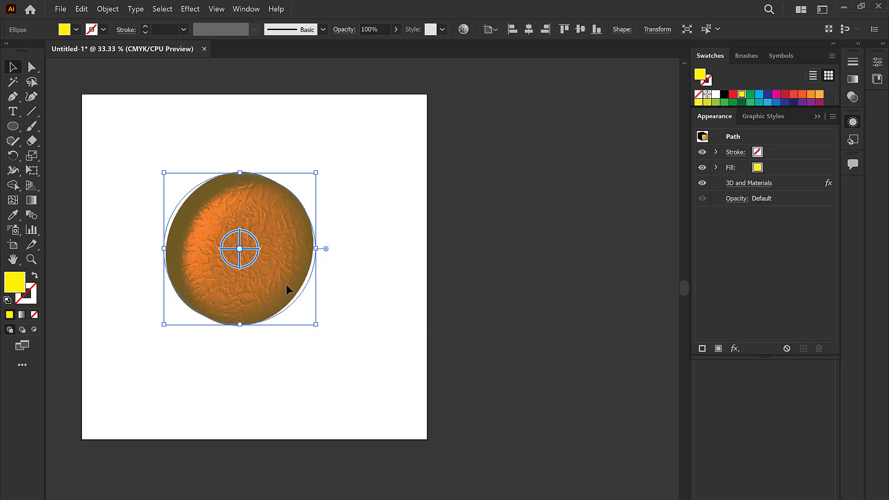
click(429, 272)
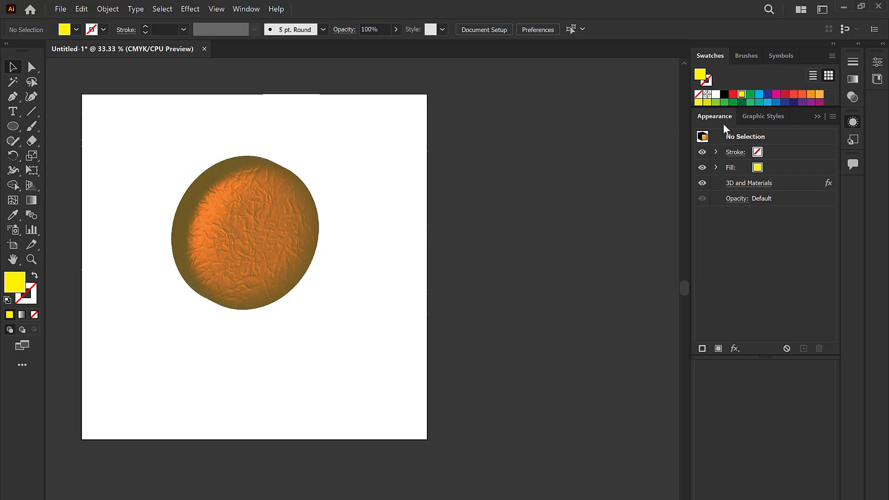
Select the circle and reopen its applied 3D and Materials effect for editing
click(241, 9)
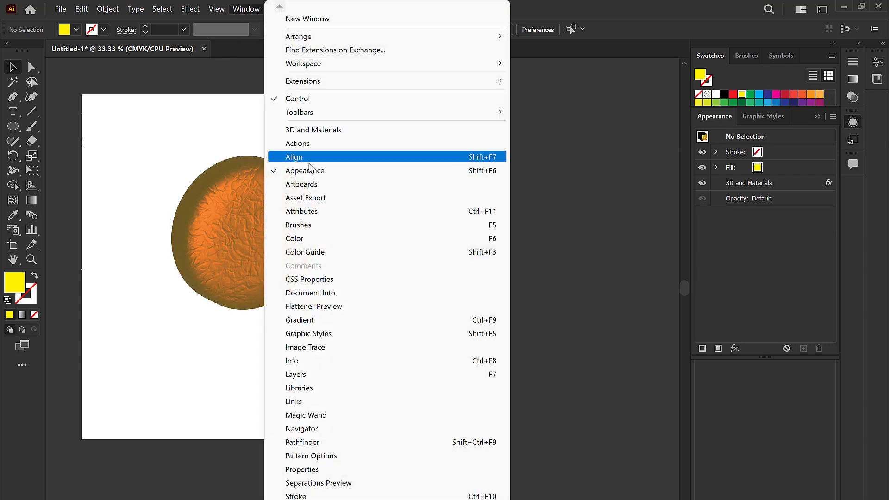
click(607, 216)
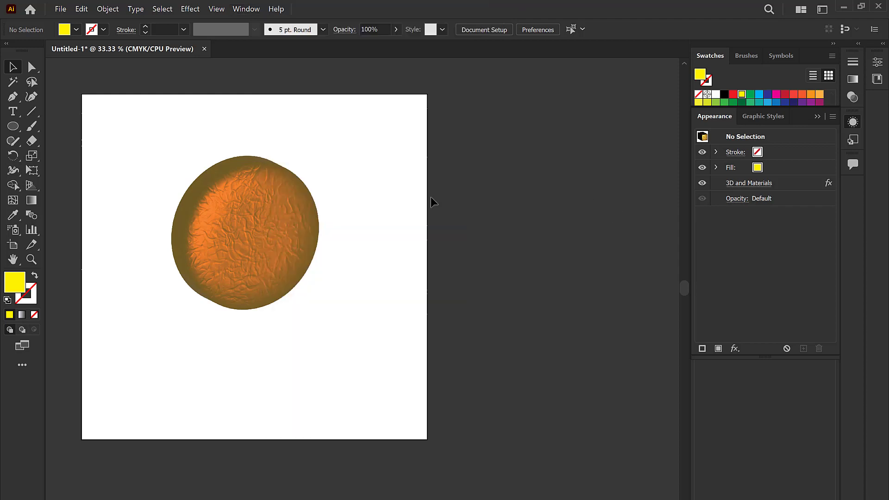
click(247, 213)
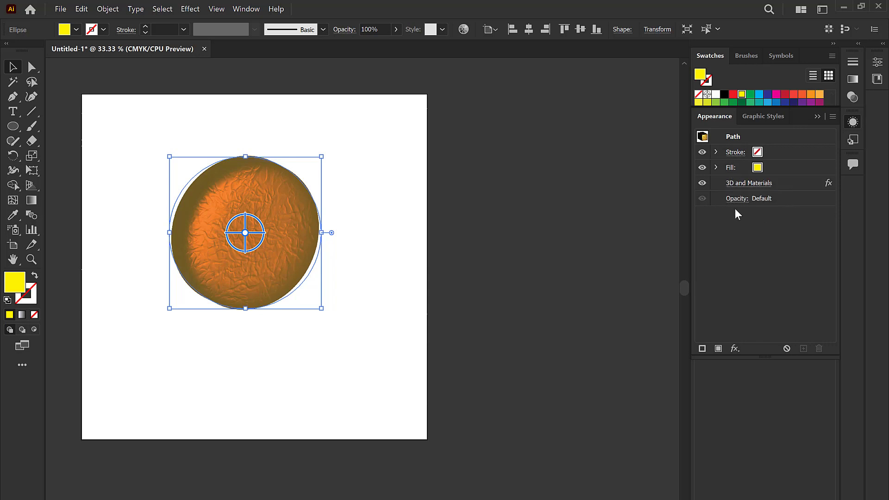
click(745, 184)
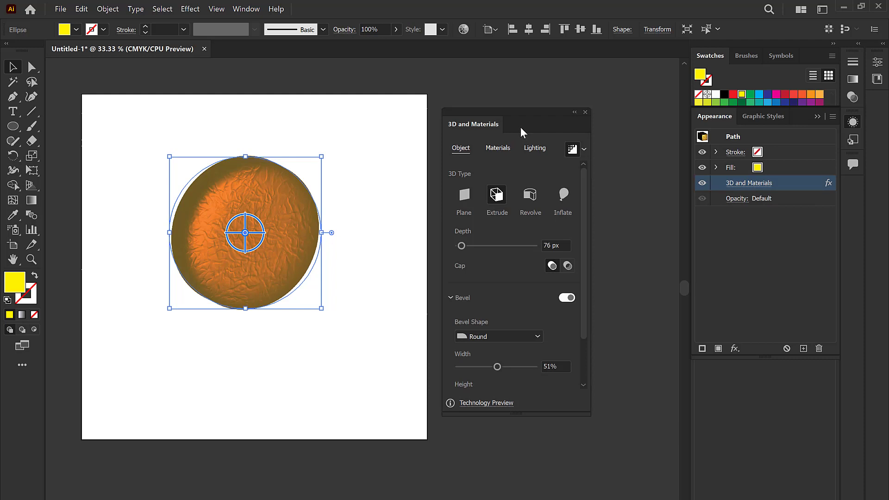
Change the textured circle's 3D type to Revolve, close the 3D and Materials settings, and scale the object down to less than half its size
drag(524, 123, 528, 111)
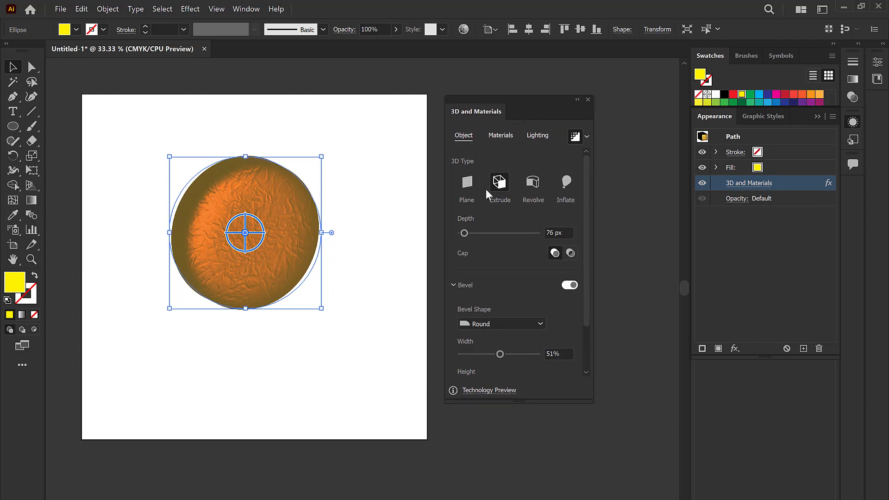
click(537, 184)
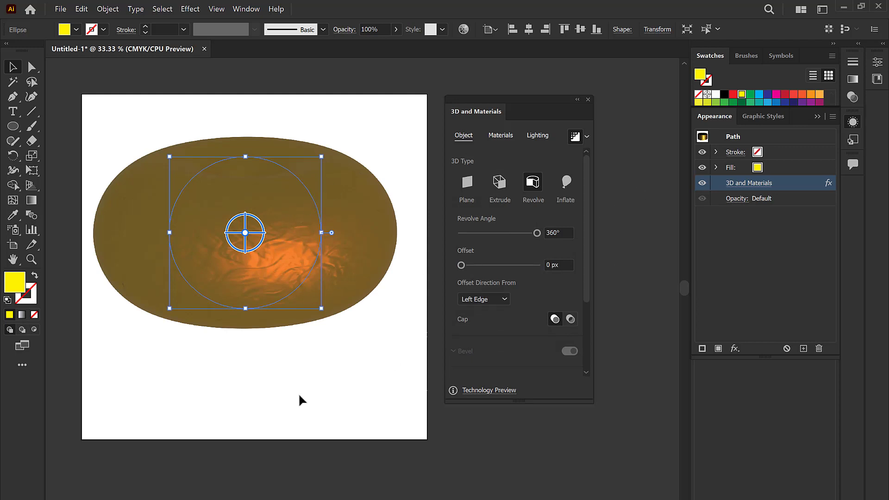
click(588, 100)
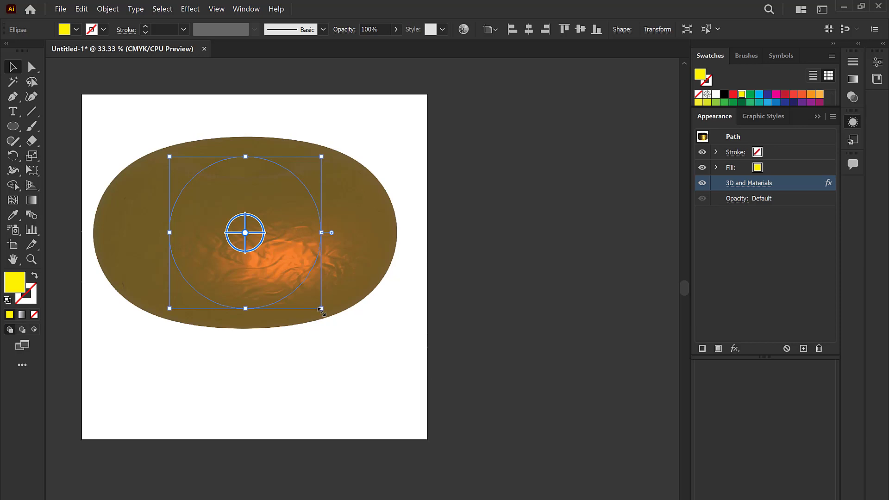
drag(321, 309, 236, 250)
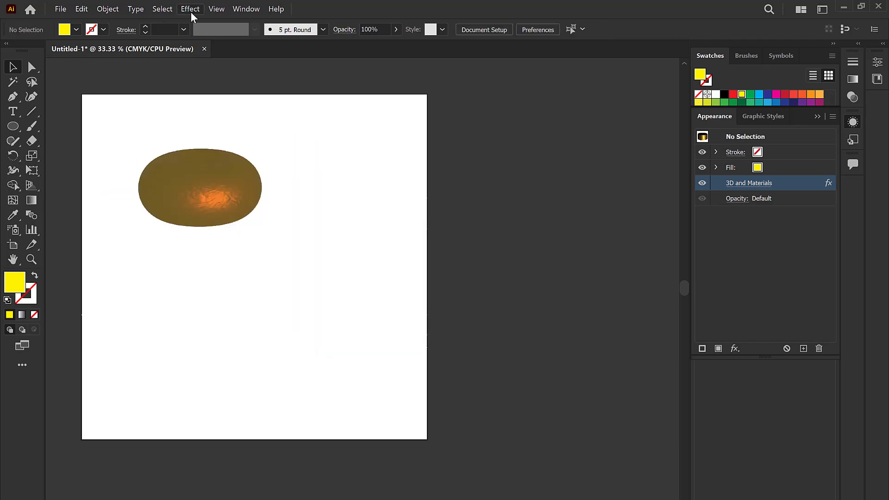
click(190, 9)
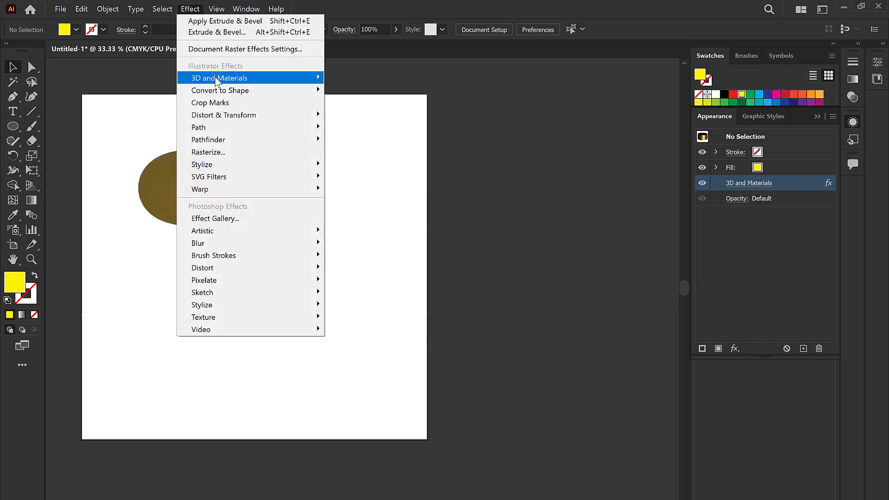
mouse_move(215, 77)
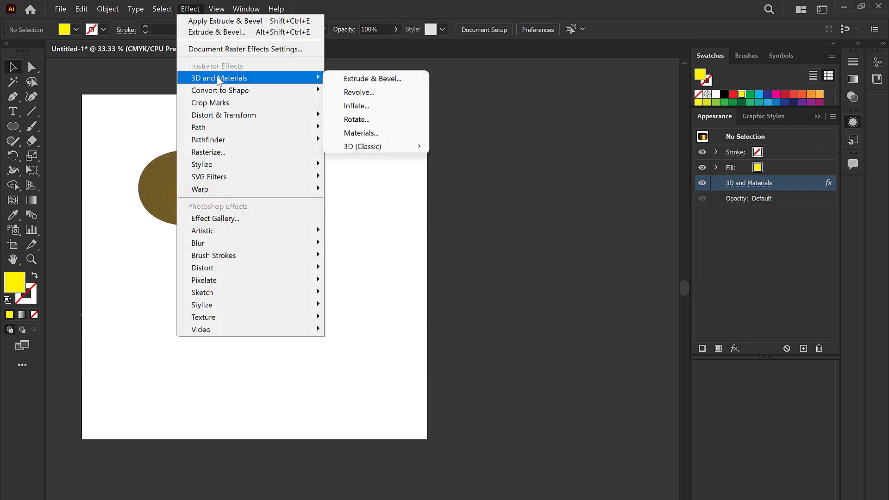
mouse_move(363, 148)
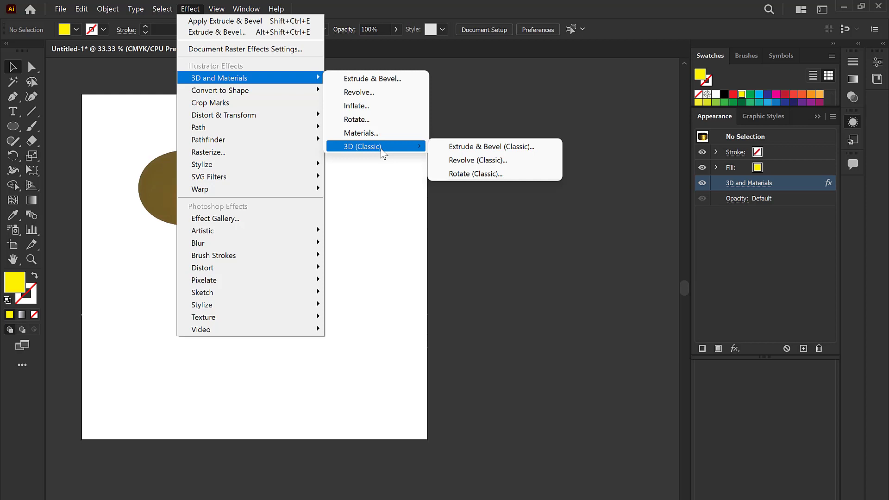
click(501, 106)
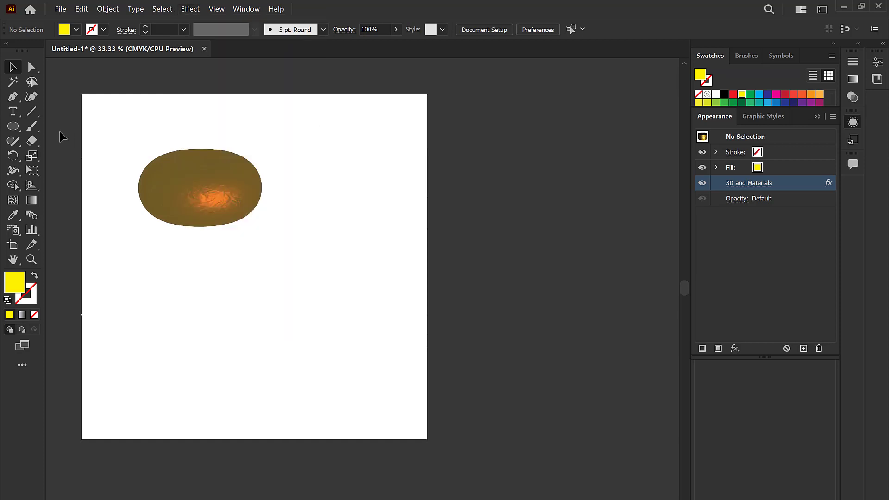
Draw a small yellow circle near the lower left of the artboard and open the classic 3D Extrude & Bevel effect for it
click(13, 126)
drag(108, 297, 160, 346)
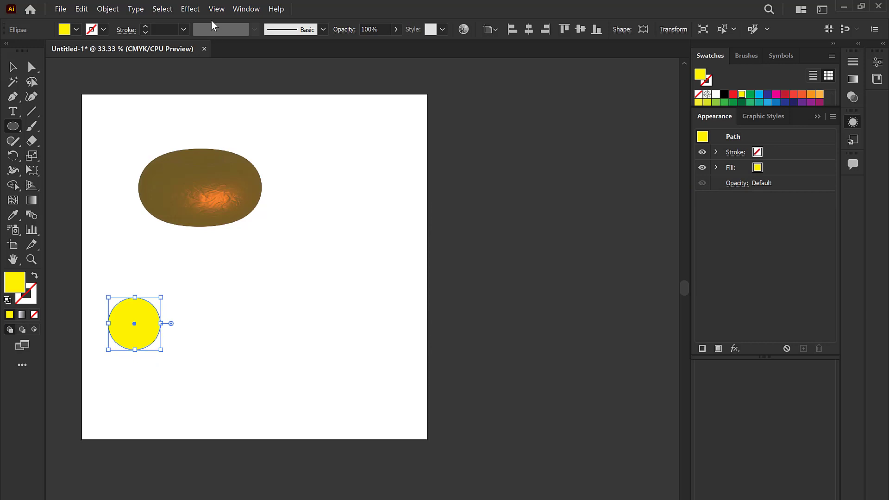
click(189, 10)
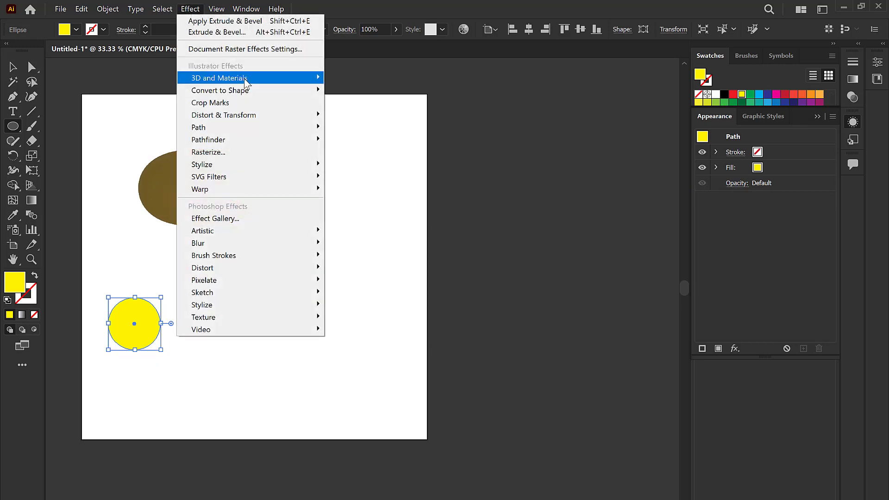
mouse_move(244, 80)
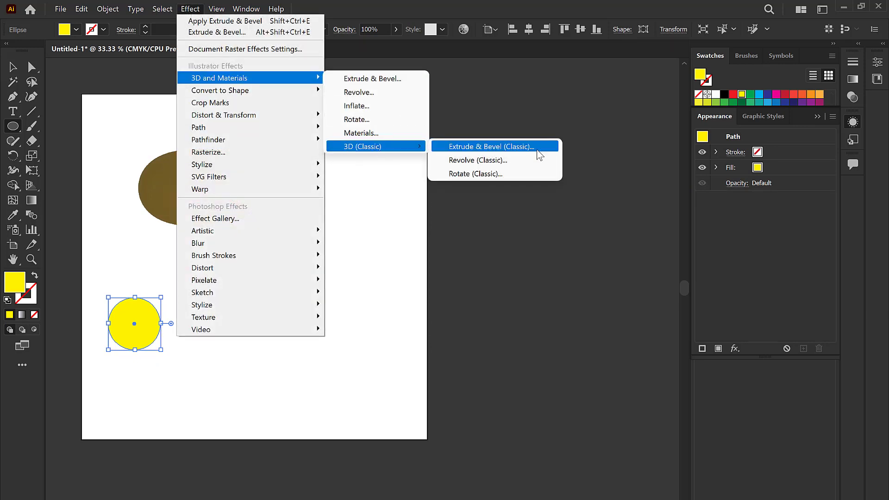
click(507, 146)
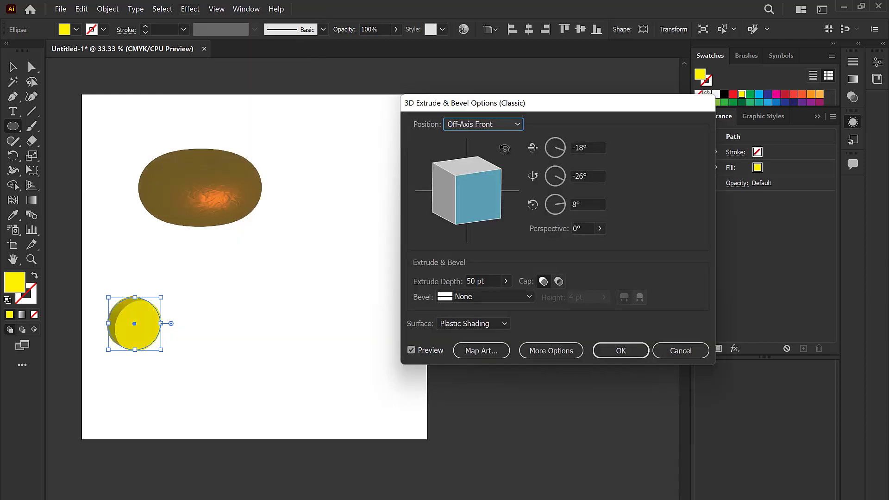
drag(565, 107, 525, 112)
Rotate the small circle's extrusion freehand and set its perspective to 40° and extrude depth to 125 pt
drag(439, 204, 444, 192)
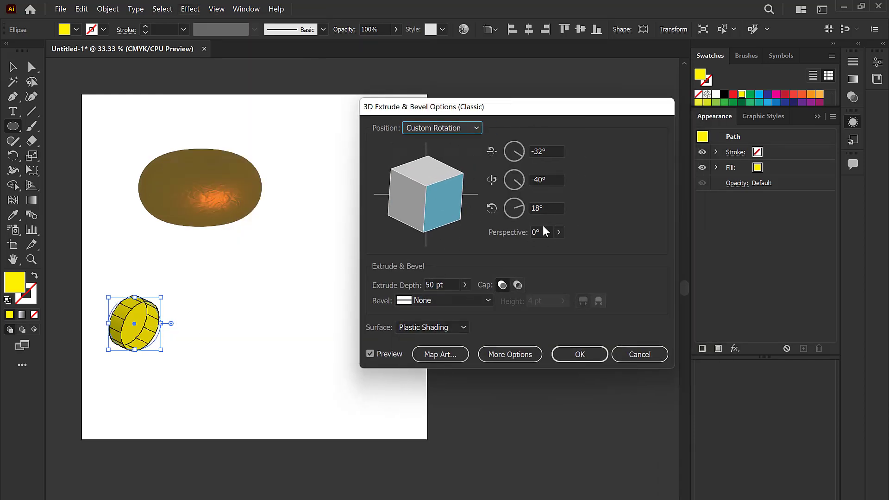
click(560, 232)
drag(512, 247, 525, 247)
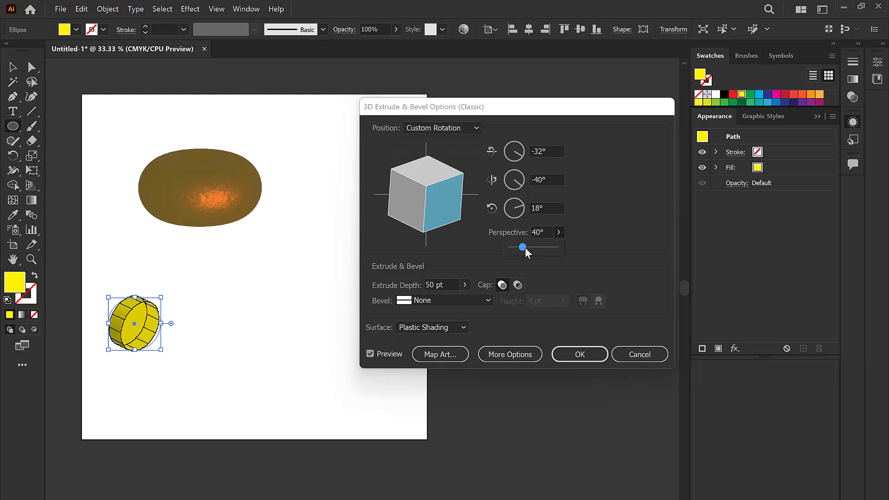
mouse_move(437, 204)
mouse_down()
mouse_move(431, 199)
mouse_move(423, 218)
mouse_move(435, 218)
mouse_up()
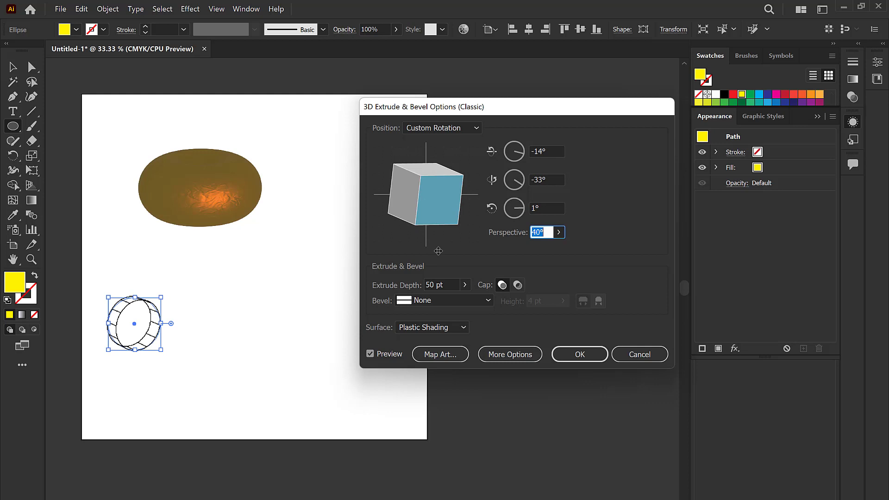
click(465, 285)
drag(428, 299, 419, 300)
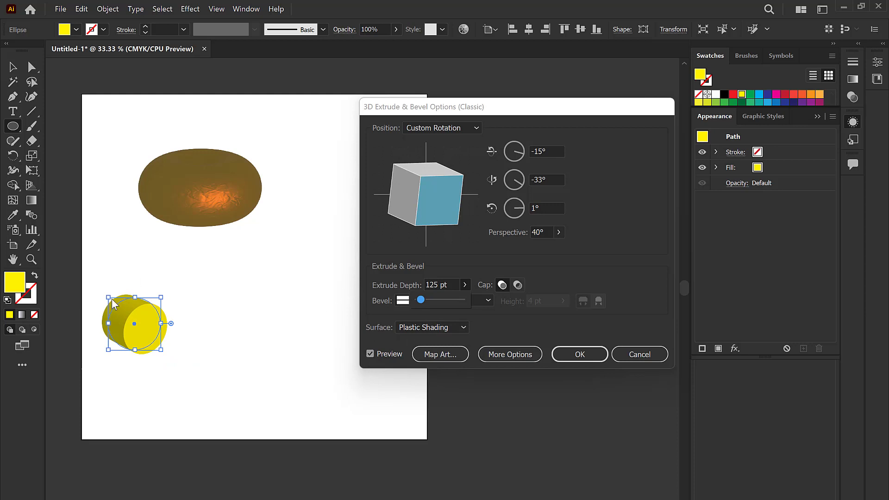
Try rotating the extrusion with the preview off and on, ending at a custom rotation of about -10°, -29° and -5°
click(371, 354)
click(370, 353)
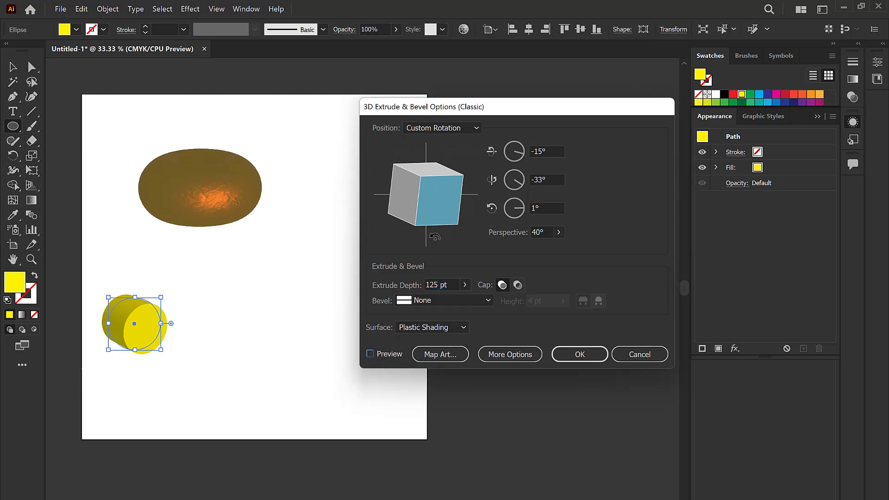
drag(427, 219, 401, 211)
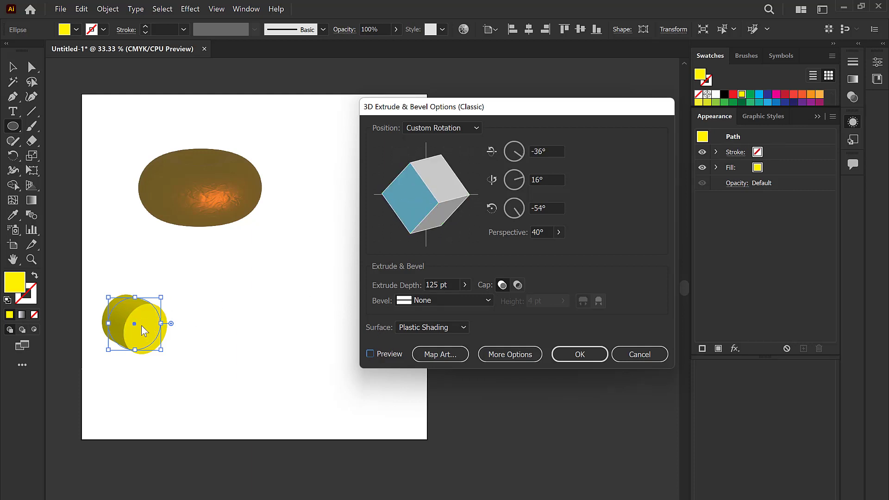
drag(411, 209, 359, 351)
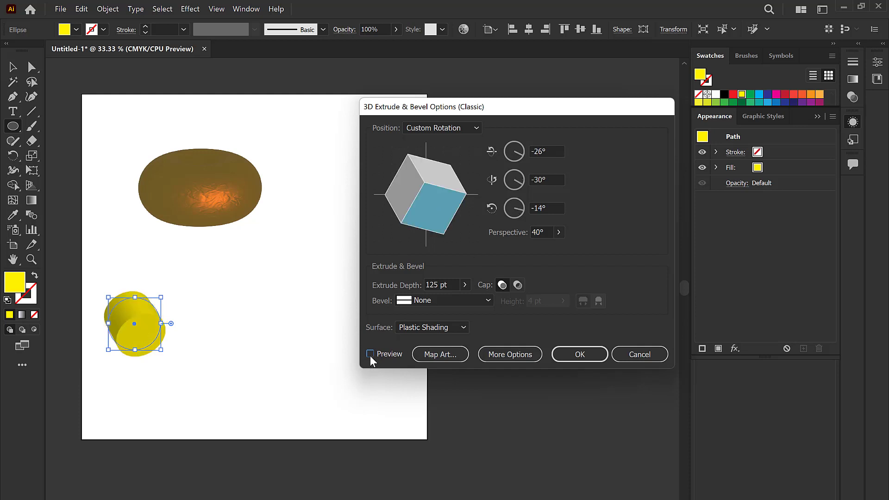
click(370, 355)
mouse_move(440, 207)
mouse_down()
mouse_move(442, 223)
mouse_move(432, 186)
mouse_move(432, 197)
mouse_move(444, 198)
mouse_move(434, 191)
mouse_up()
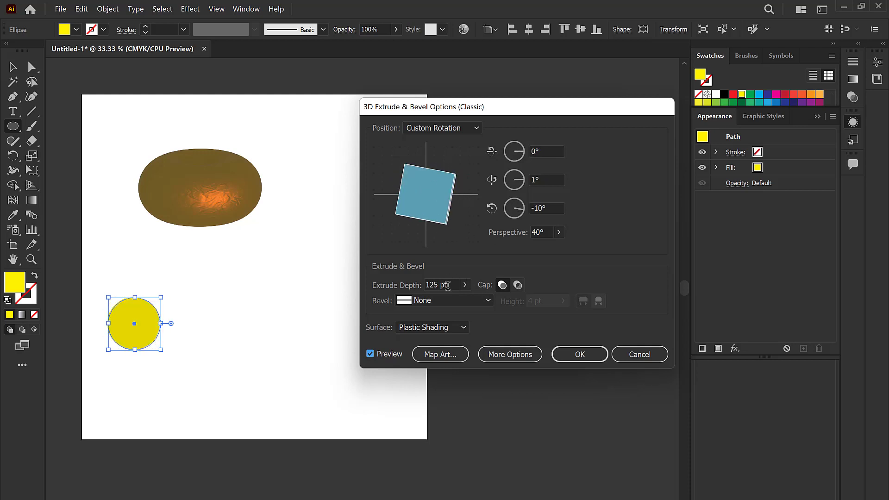
Add a Classic bevel to the extrusion, apply the effect, and deselect the object
click(479, 301)
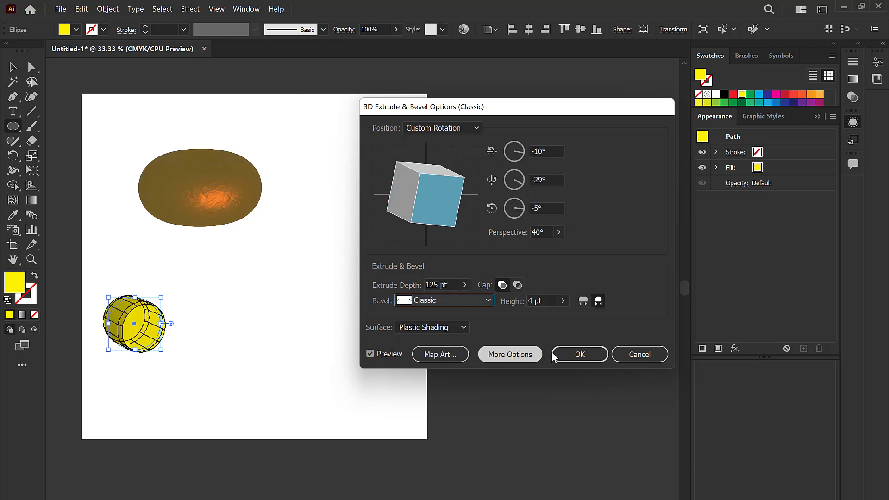
click(575, 354)
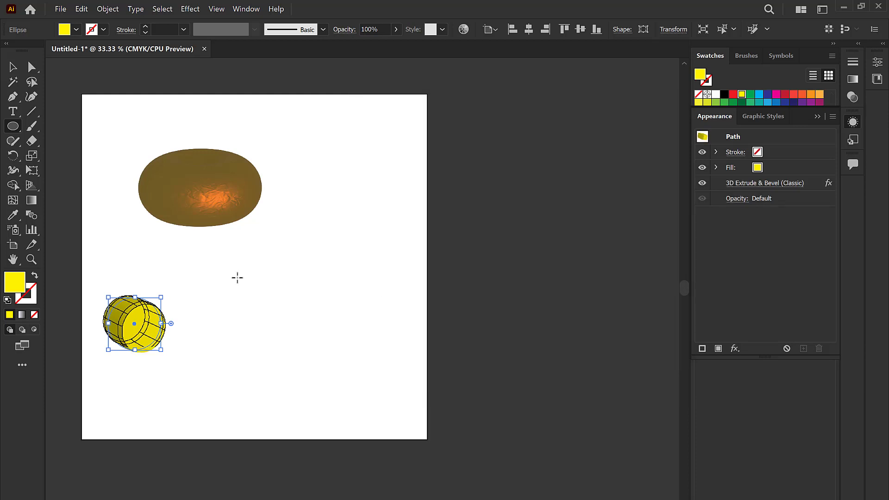
click(15, 69)
click(279, 139)
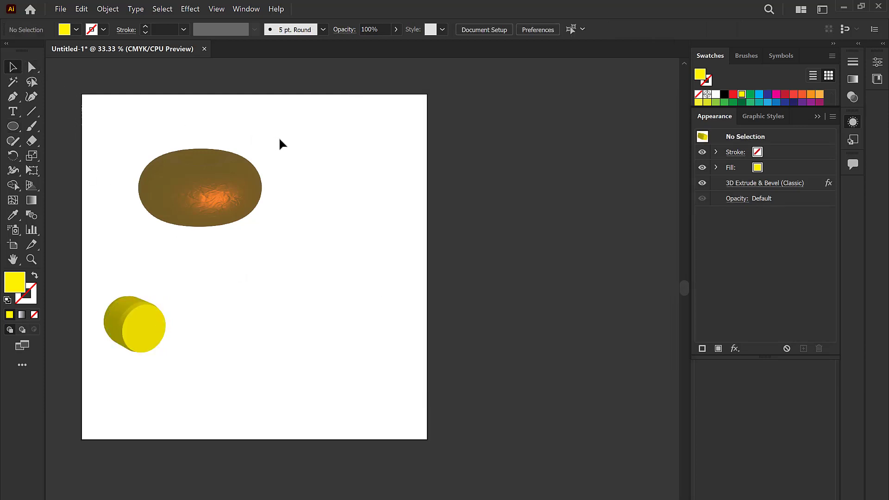
Draw a second yellow circle beside the extruded cylinder and move it slightly up and closer to the cylinder
click(16, 127)
drag(225, 318, 286, 379)
click(14, 72)
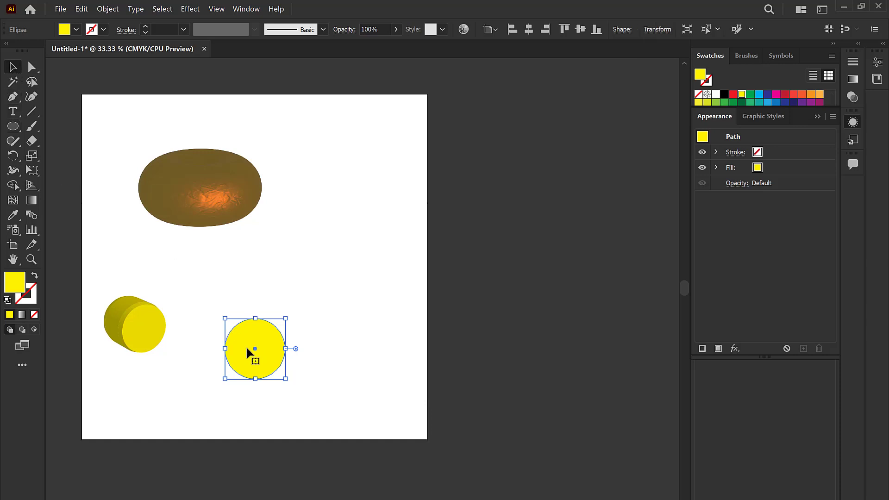
drag(247, 345, 217, 320)
Apply the classic 3D Revolve effect to the second circle with the Off-Axis Front position, 360° angle and 0 pt offset from the left edge
click(188, 10)
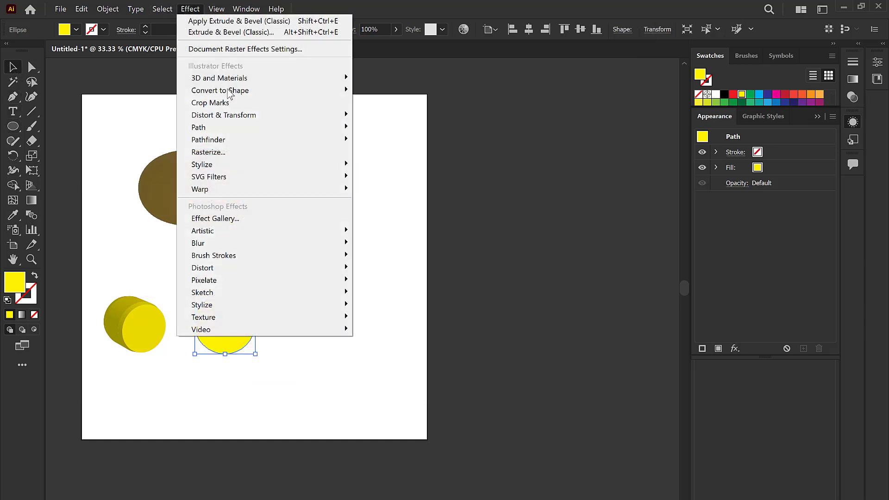
mouse_move(325, 78)
mouse_move(417, 152)
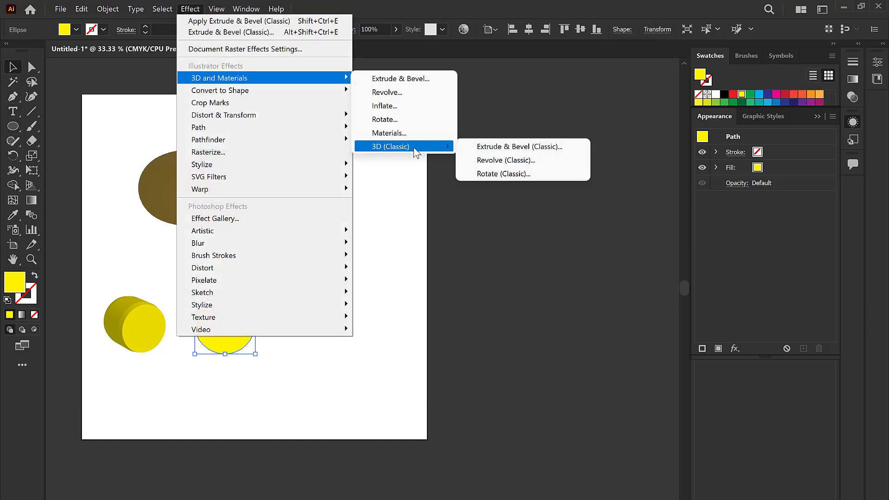
click(496, 158)
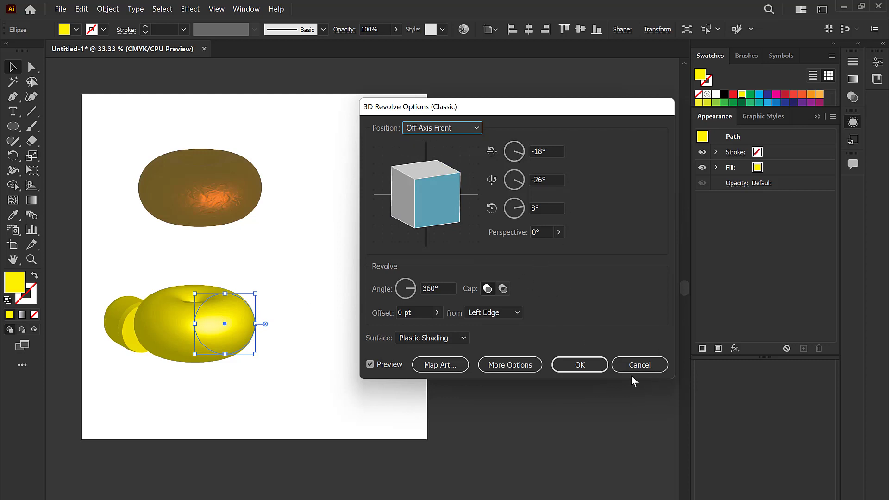
click(592, 367)
Apply the classic 3D Rotate effect with a freehand custom rotation to the yellow circle at the lower right of the artboard
click(191, 9)
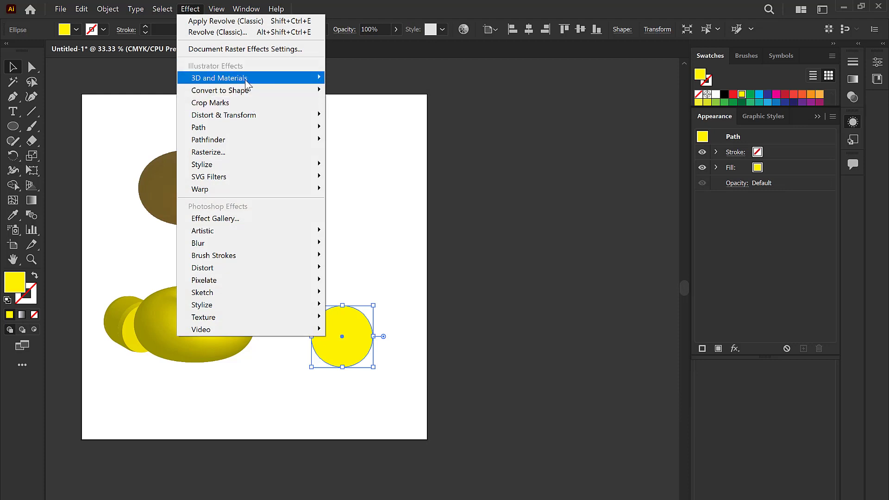
mouse_move(245, 79)
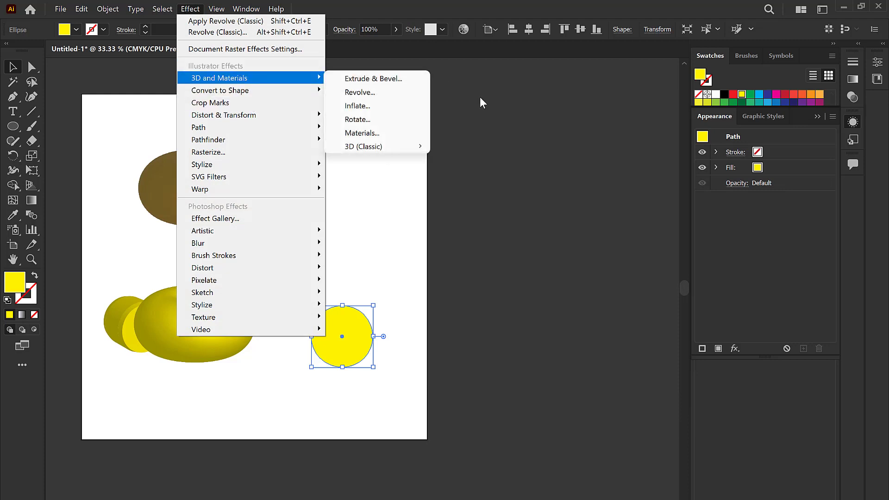
mouse_move(399, 146)
click(468, 173)
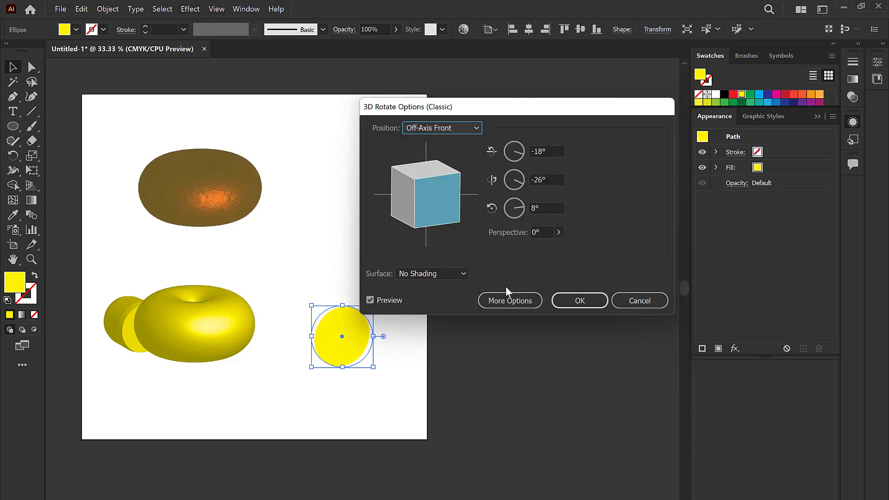
drag(434, 212, 427, 254)
click(594, 299)
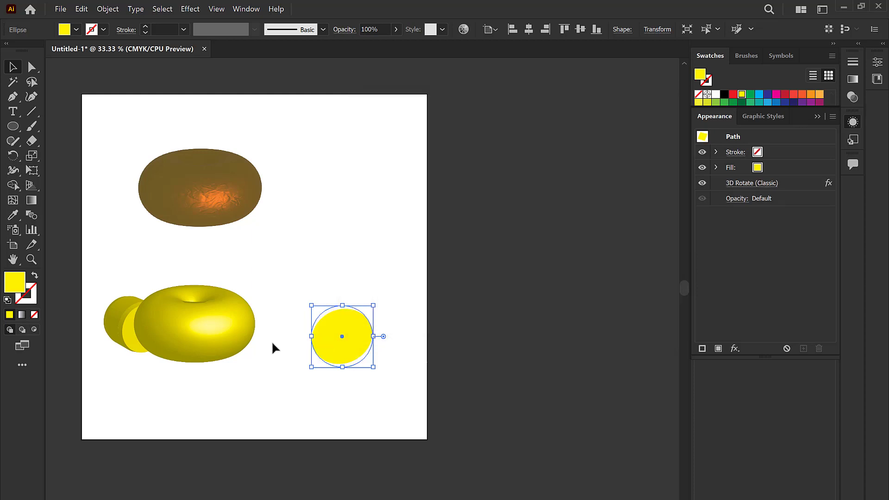
Move the revolved ring shape down and to the right so it sits clear of the extruded cylinder
drag(226, 324, 266, 381)
drag(209, 339, 249, 395)
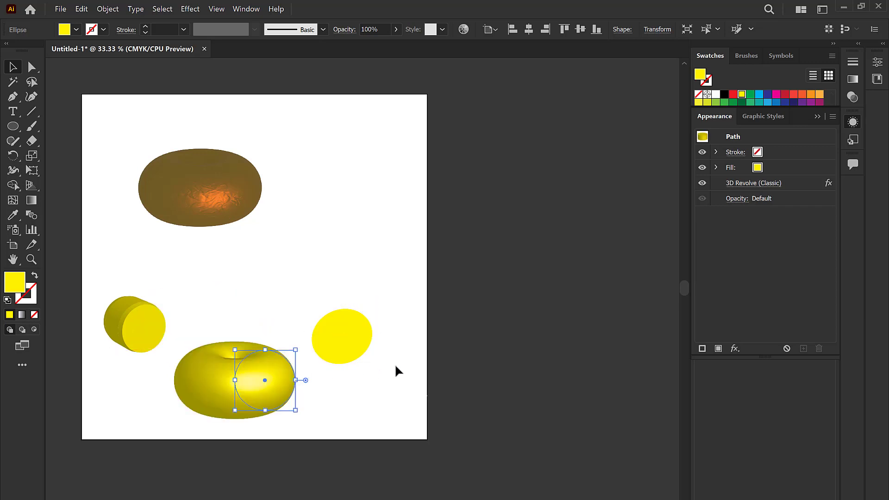